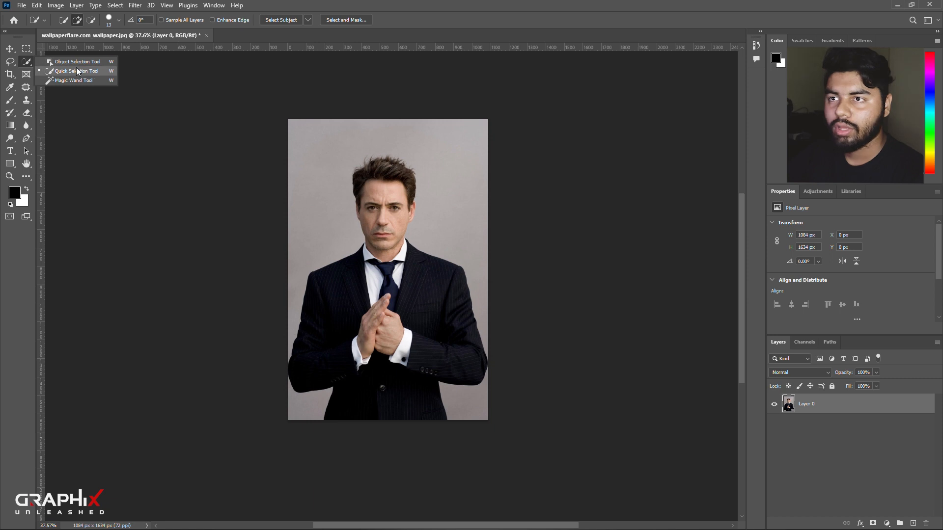
Step: Select the man with the Object Selection Tool and add a layer mask to hide the background
click(77, 61)
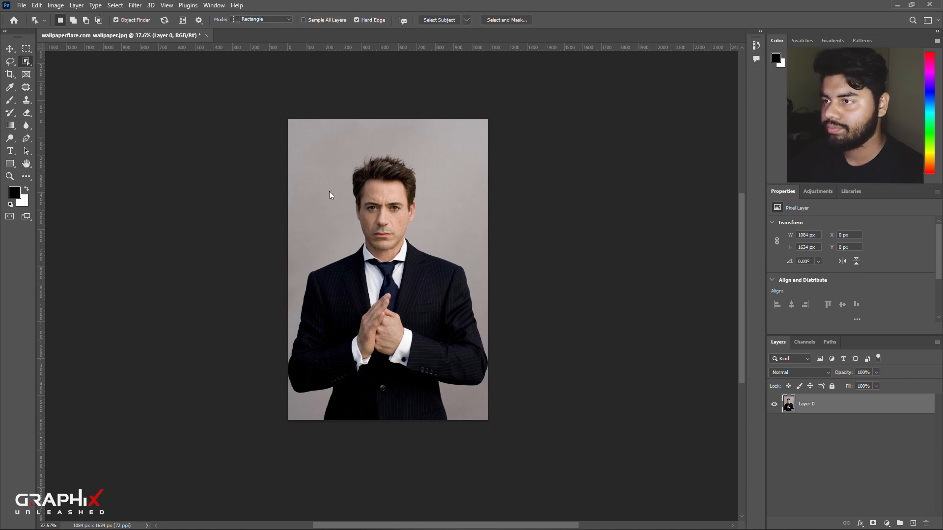
drag(292, 134, 536, 427)
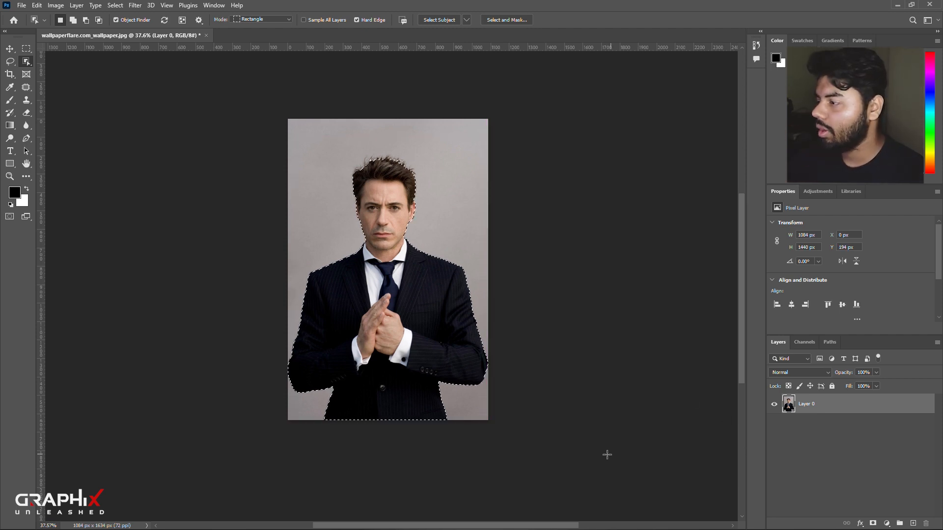
click(874, 524)
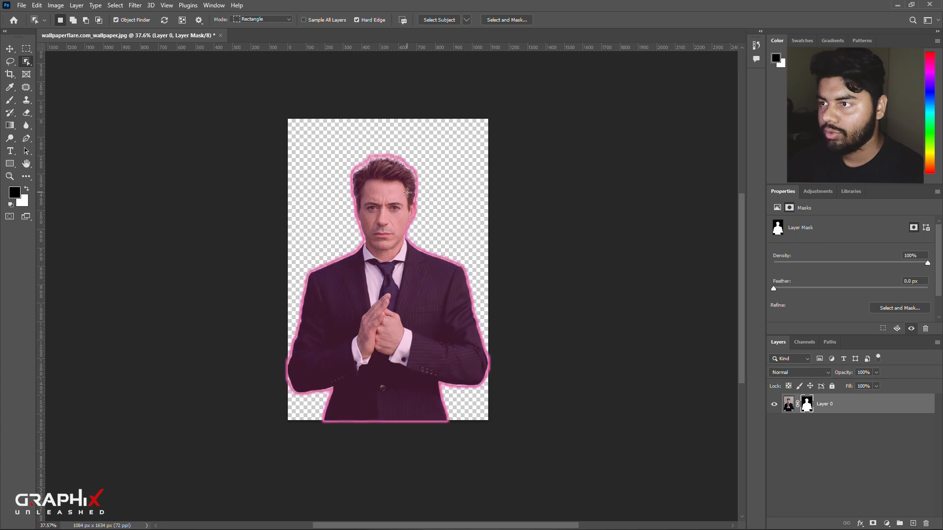
Step: Refine the mask's hair edge with the Refine Edge brush in Select and Mask and apply it
scroll(393, 162, up, 13)
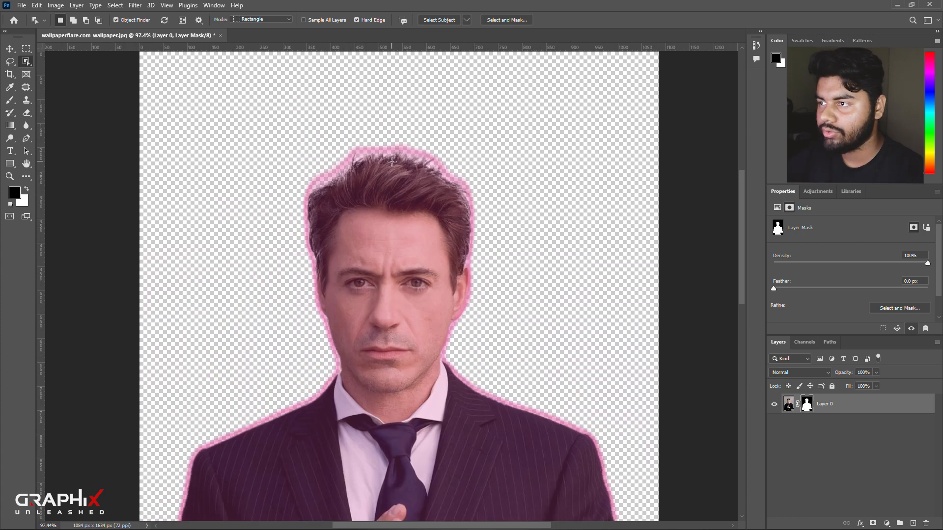
scroll(414, 159, up, 3)
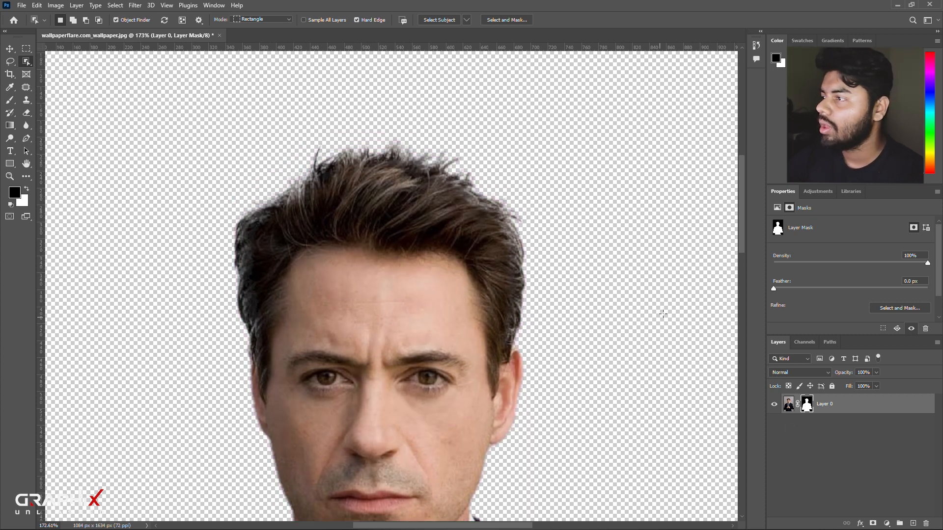
double_click(808, 407)
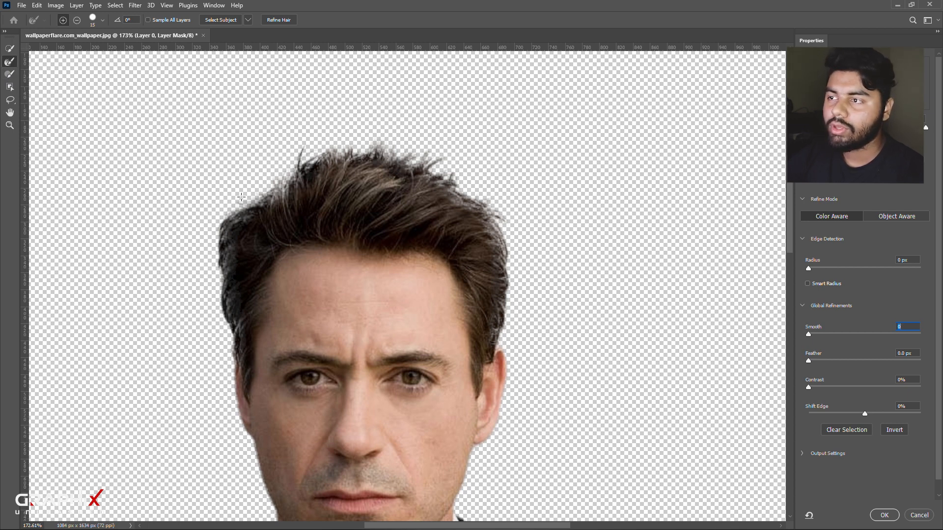
mouse_move(248, 196)
mouse_down()
mouse_move(323, 142)
mouse_move(306, 155)
mouse_move(365, 139)
mouse_move(336, 147)
mouse_move(410, 143)
mouse_move(356, 144)
mouse_move(425, 153)
mouse_move(403, 145)
mouse_move(489, 181)
mouse_move(441, 159)
mouse_move(486, 190)
mouse_move(450, 181)
mouse_move(504, 217)
mouse_move(437, 157)
mouse_move(470, 182)
mouse_move(341, 143)
mouse_move(277, 158)
mouse_move(303, 146)
mouse_move(265, 176)
mouse_move(243, 211)
mouse_move(317, 148)
mouse_move(376, 140)
mouse_move(329, 147)
mouse_move(490, 171)
mouse_move(460, 187)
mouse_move(525, 258)
mouse_move(442, 176)
mouse_move(389, 149)
mouse_move(455, 174)
mouse_move(374, 145)
mouse_move(298, 158)
mouse_move(258, 189)
mouse_move(248, 213)
mouse_move(279, 190)
mouse_move(233, 214)
mouse_up()
key(alt)
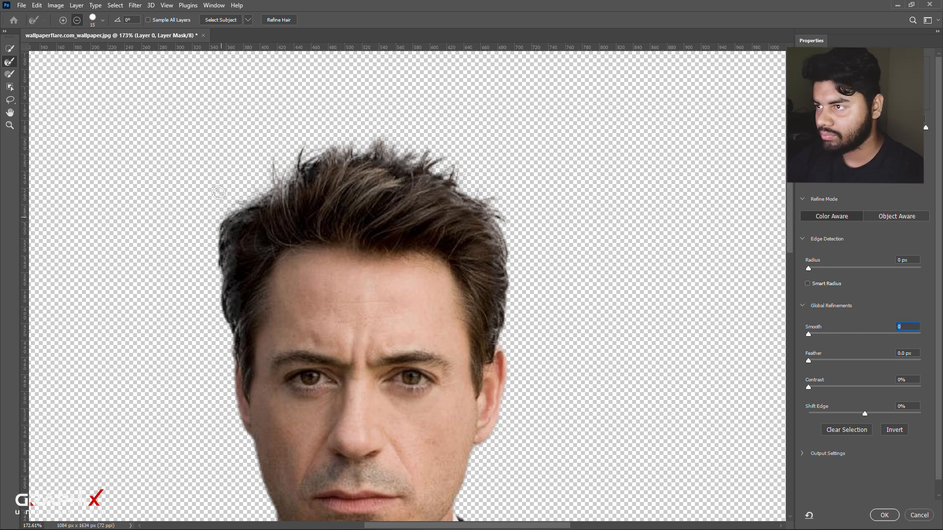
click(884, 516)
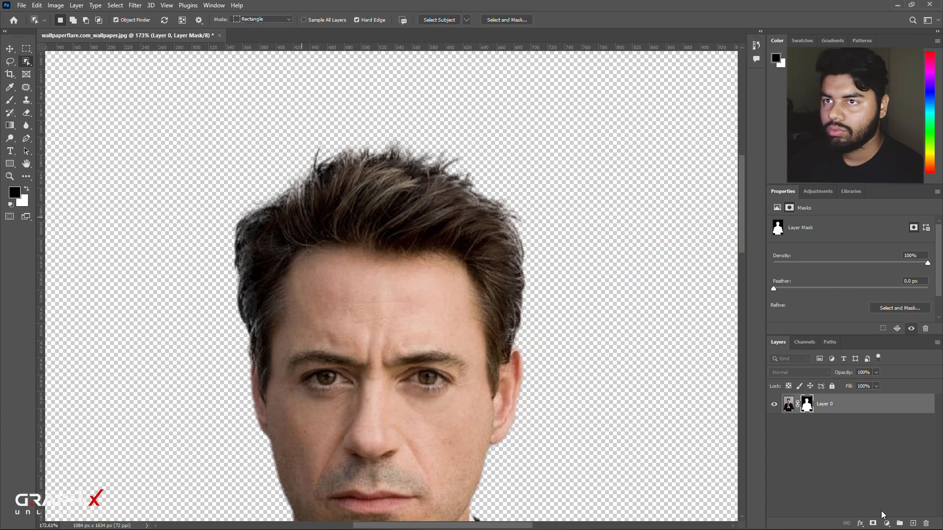
Step: Create a new 1280 × 720 px document
scroll(238, 141, down, 3)
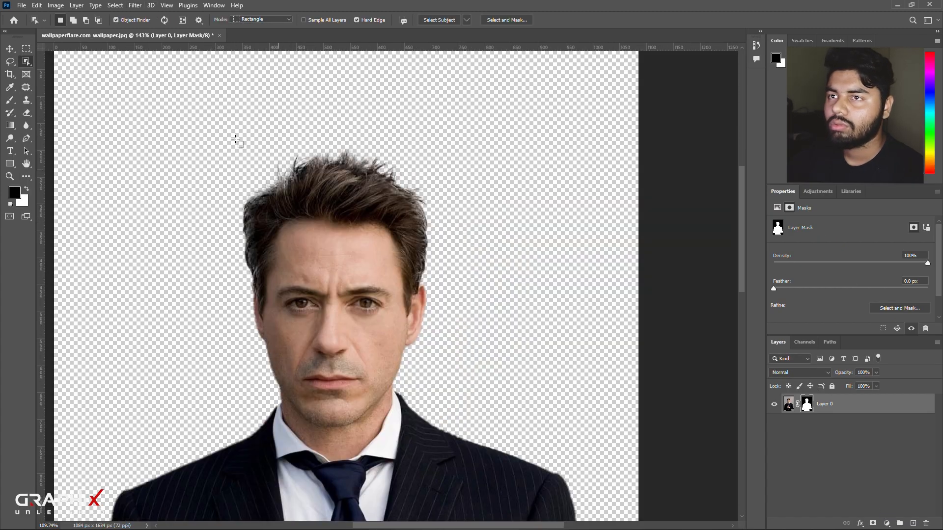
scroll(237, 141, down, 3)
key(v)
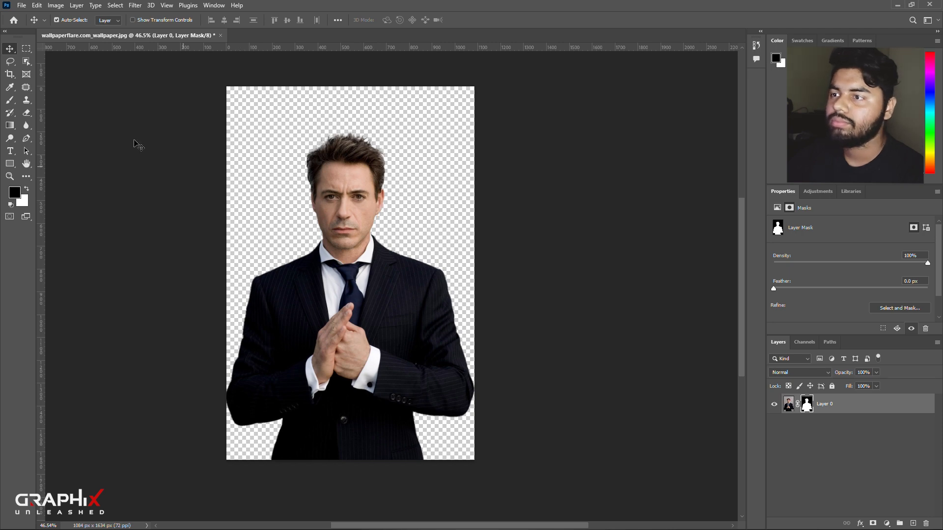
click(21, 5)
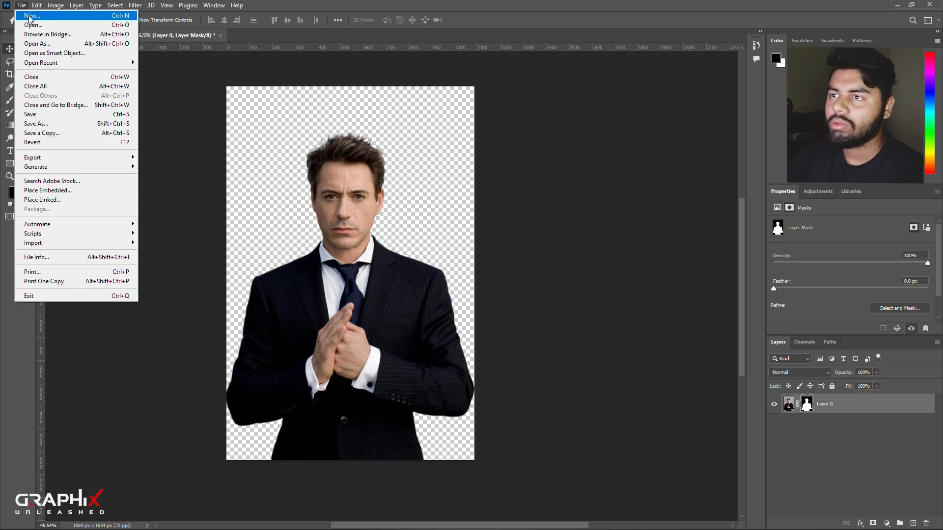
click(29, 15)
click(665, 402)
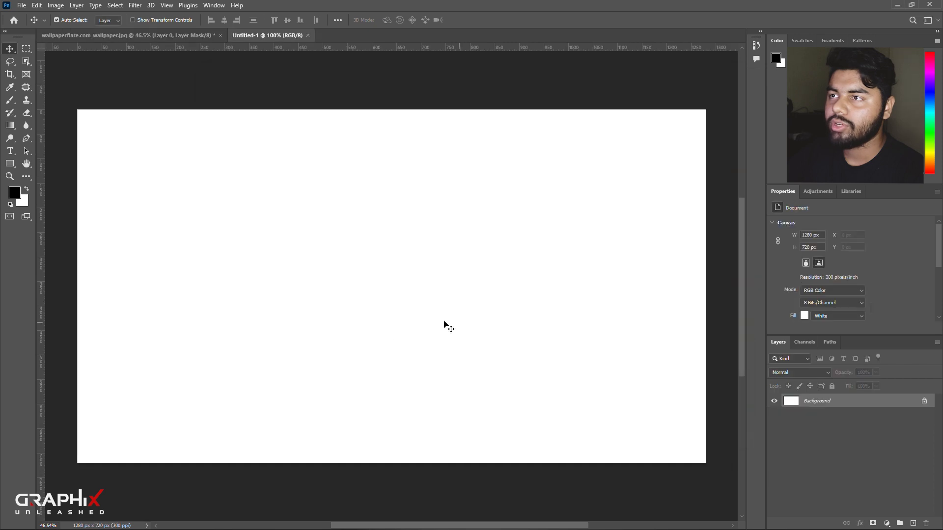
Step: Bring the masked portrait from the wallpaper image into the new document and position it on the canvas
click(179, 35)
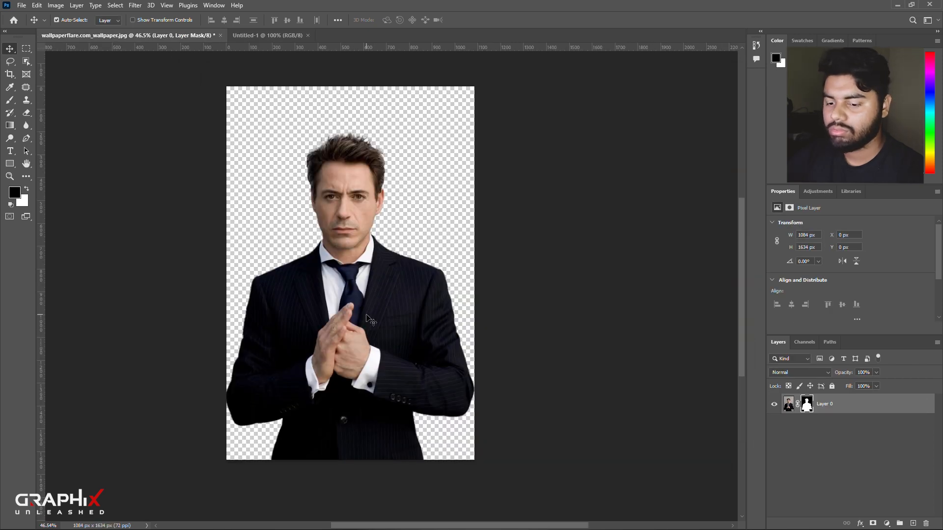
drag(367, 315, 381, 286)
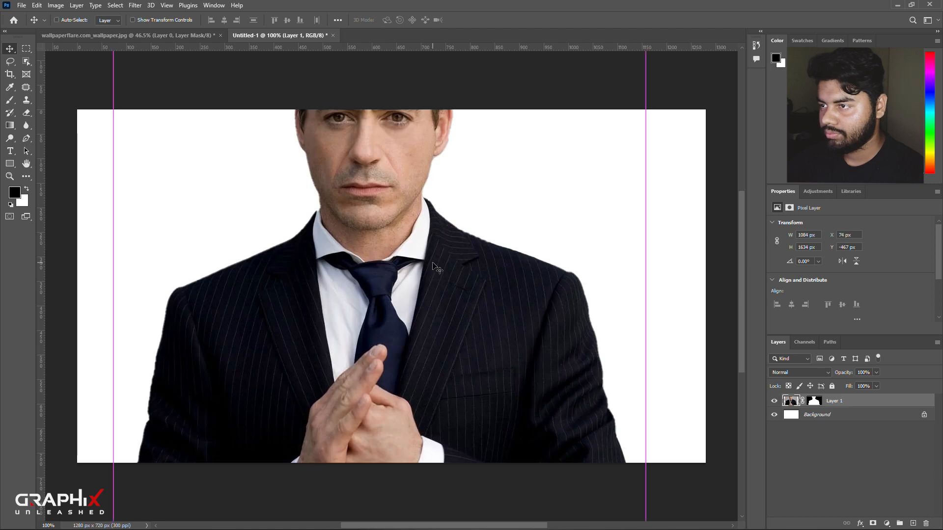
scroll(432, 265, down, 5)
drag(418, 284, 426, 359)
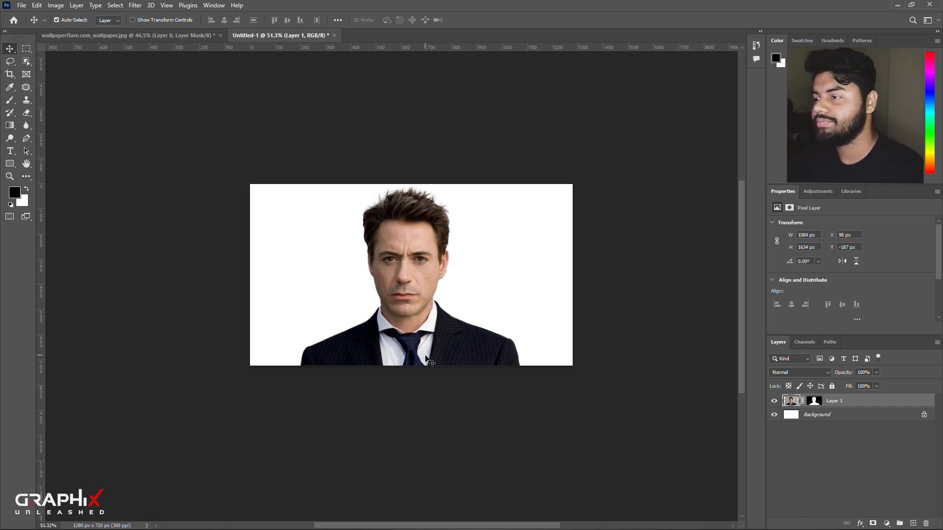
Step: Scale the portrait down to about 472 × 713 px with Free Transform and centre it along the canvas bottom
key(ctrl+t)
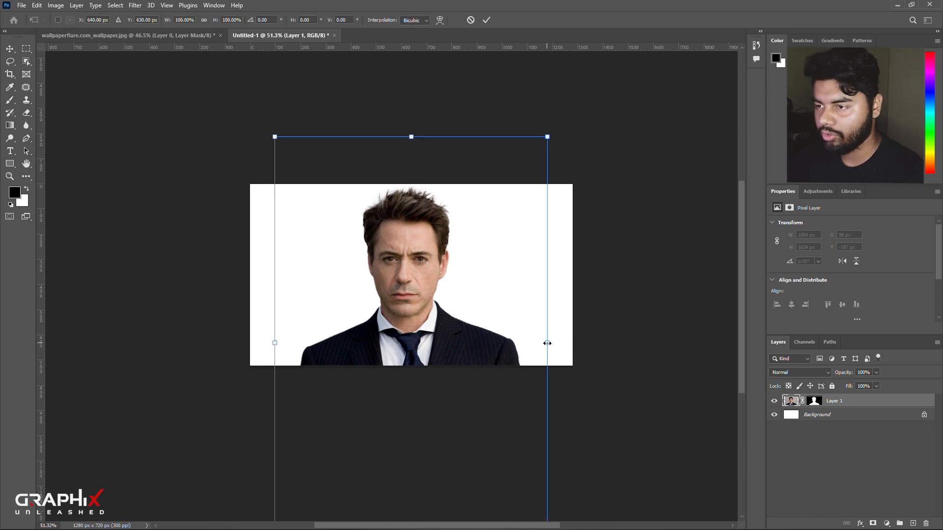
drag(547, 342, 408, 276)
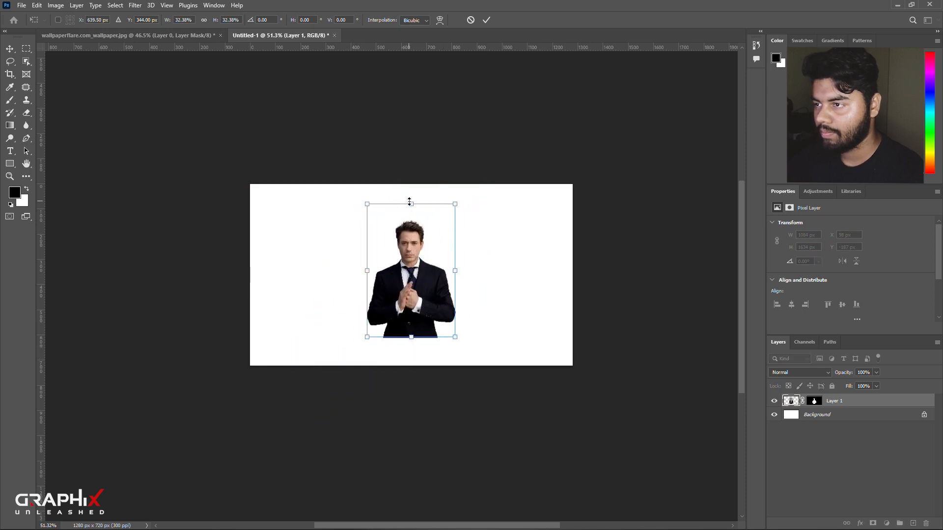
drag(411, 202, 411, 176)
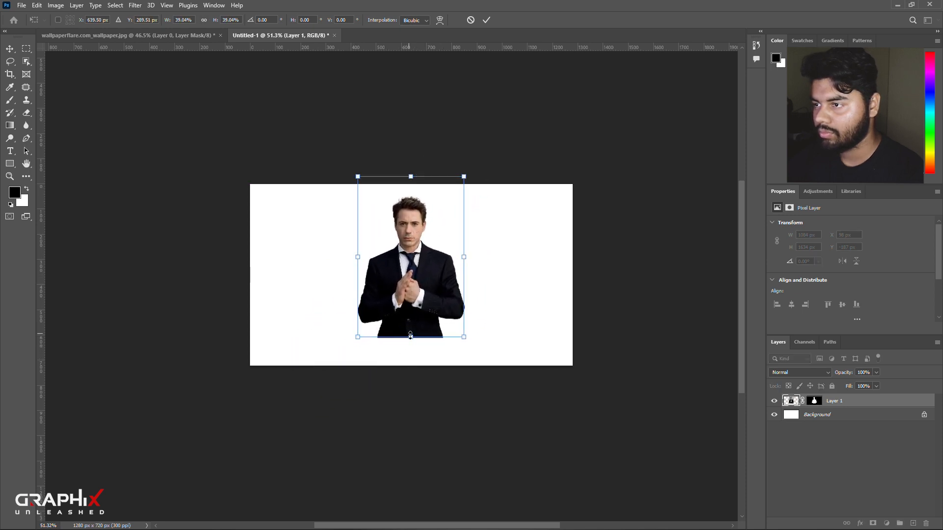
drag(410, 335, 411, 356)
mouse_move(429, 318)
mouse_down()
mouse_move(412, 312)
mouse_move(435, 323)
mouse_up()
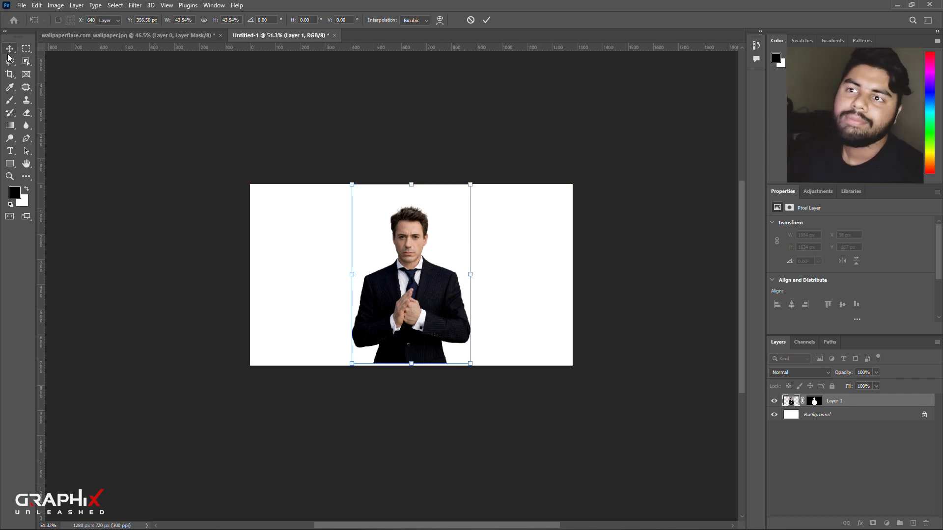
key(Return)
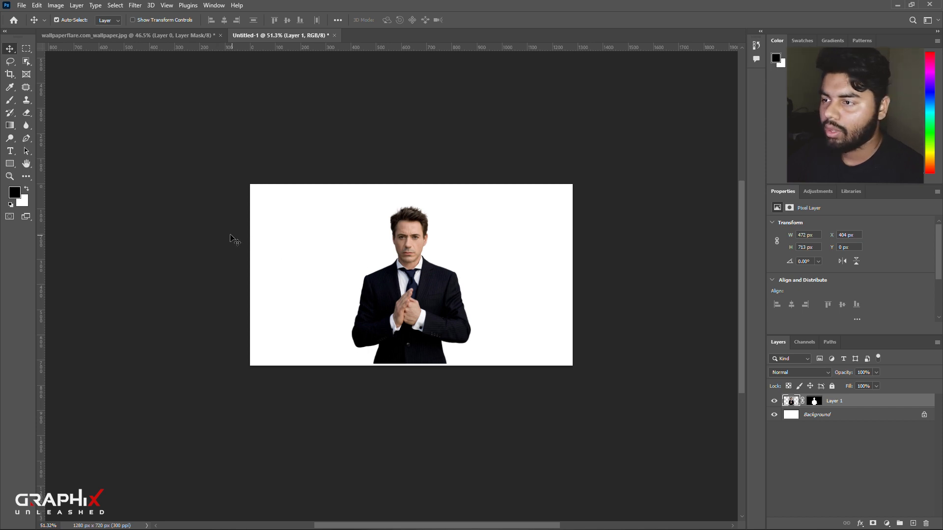
Step: Add a text layer with the letter S in Baskerville Old Face 72 pt left of the portrait
click(9, 152)
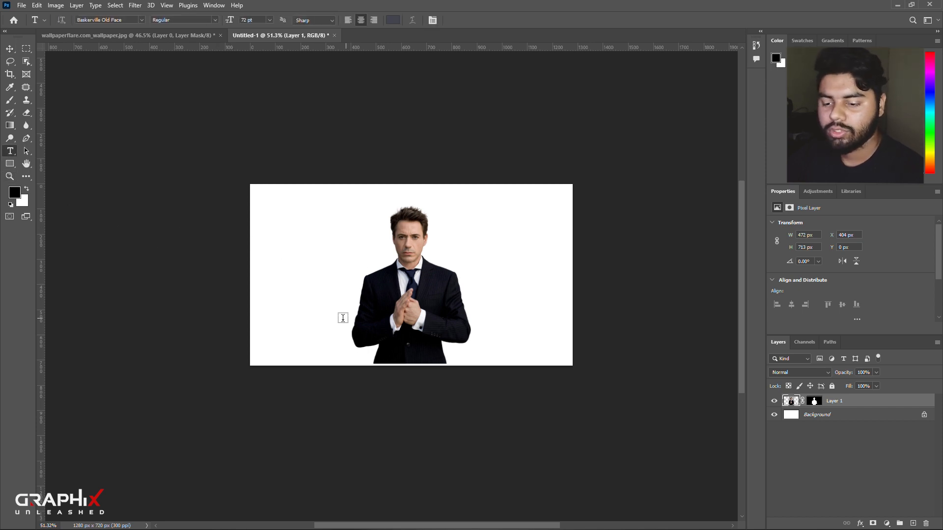
click(328, 307)
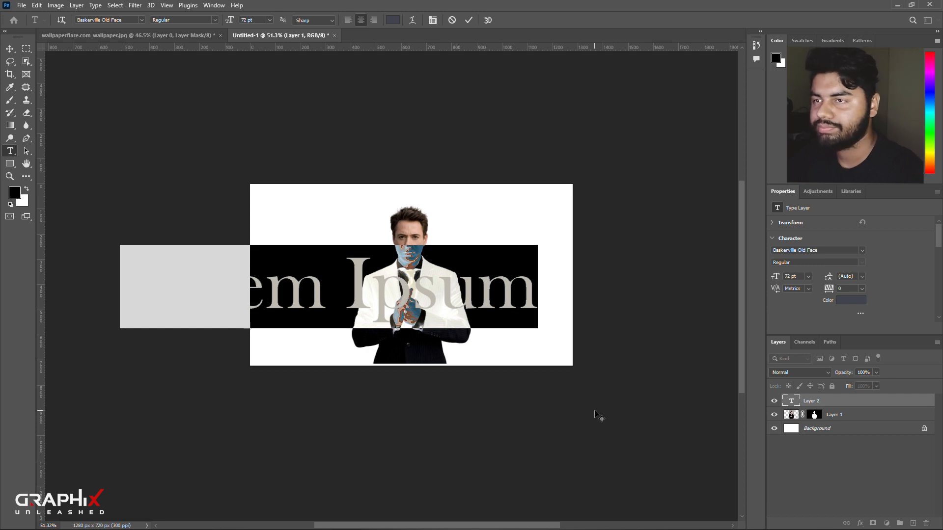
text(S)
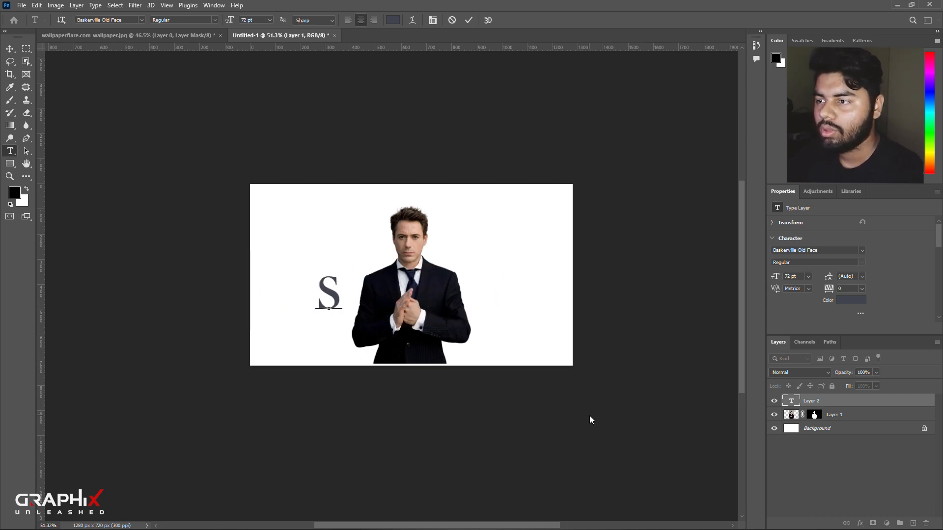
Step: Move the S onto the portrait's centre and enlarge it to about 275 pt with Free Transform
click(9, 50)
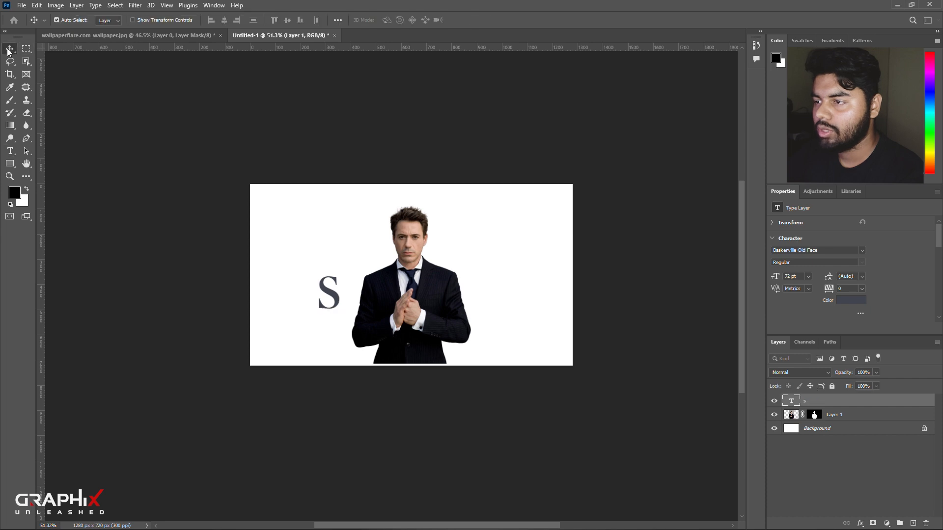
drag(334, 298, 412, 280)
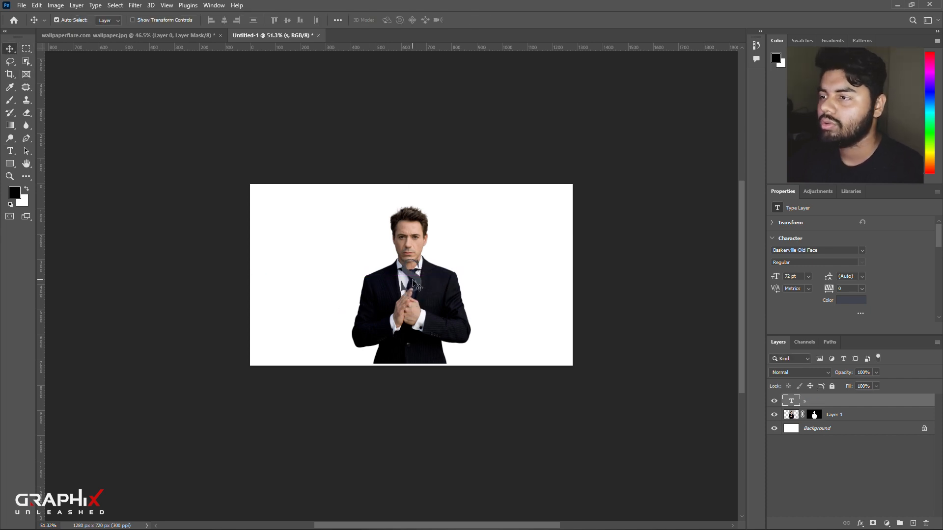
key(ctrl+t)
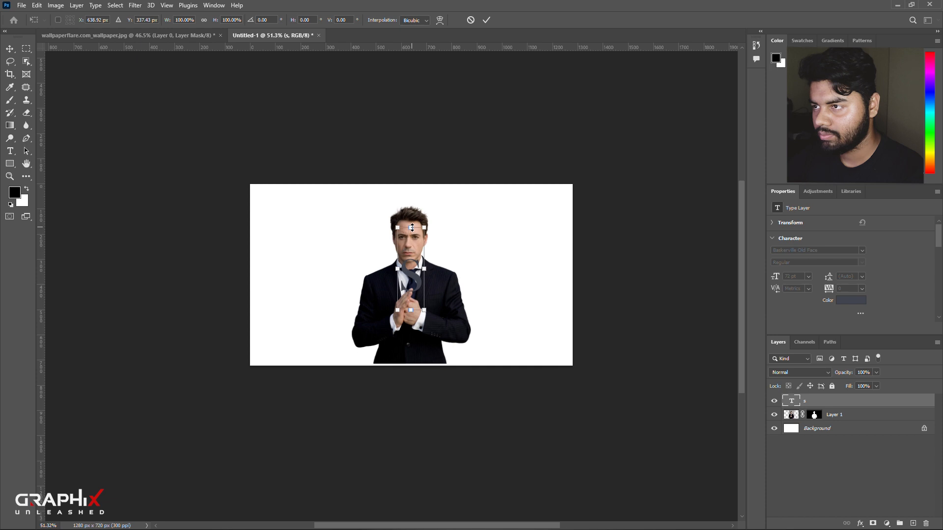
drag(424, 227, 484, 111)
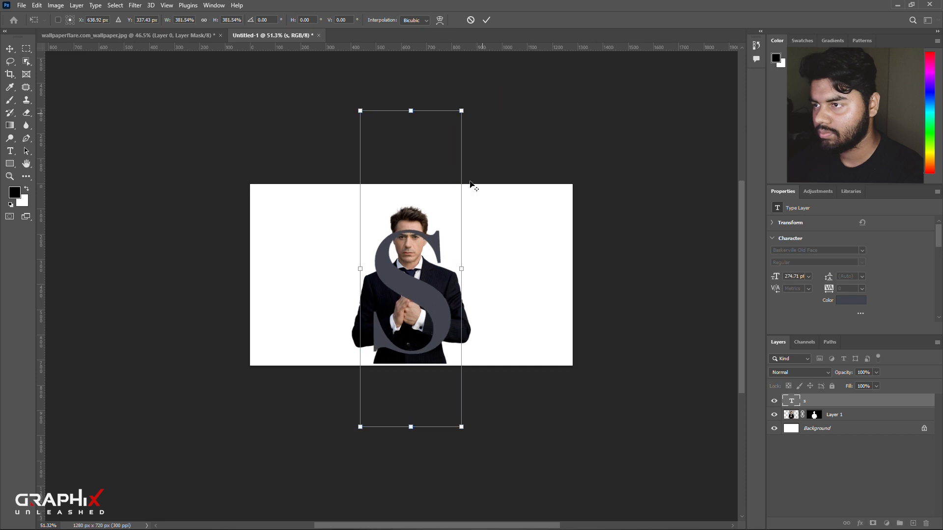
mouse_move(423, 296)
mouse_down()
mouse_move(424, 275)
mouse_move(424, 283)
mouse_up()
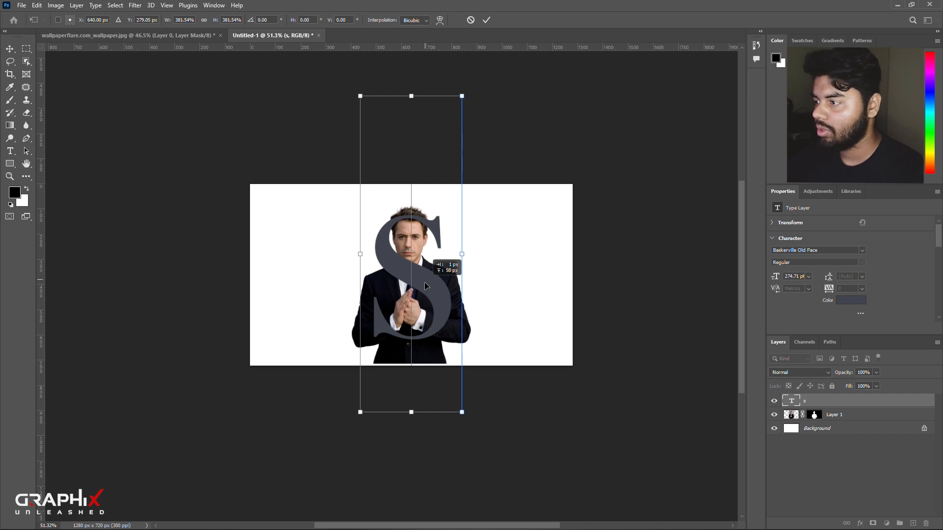
drag(425, 283, 424, 283)
key(Return)
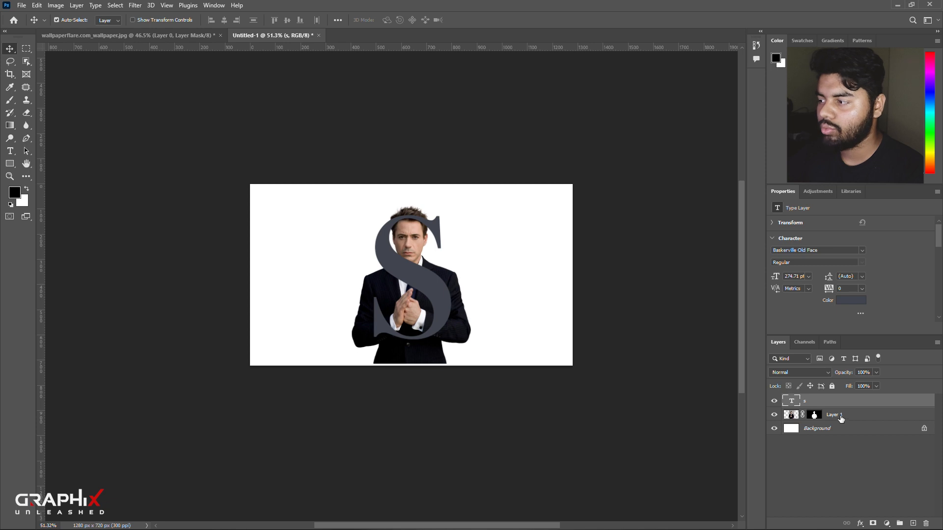
Step: Apply the portrait layer's mask to the layer while removing it
click(813, 415)
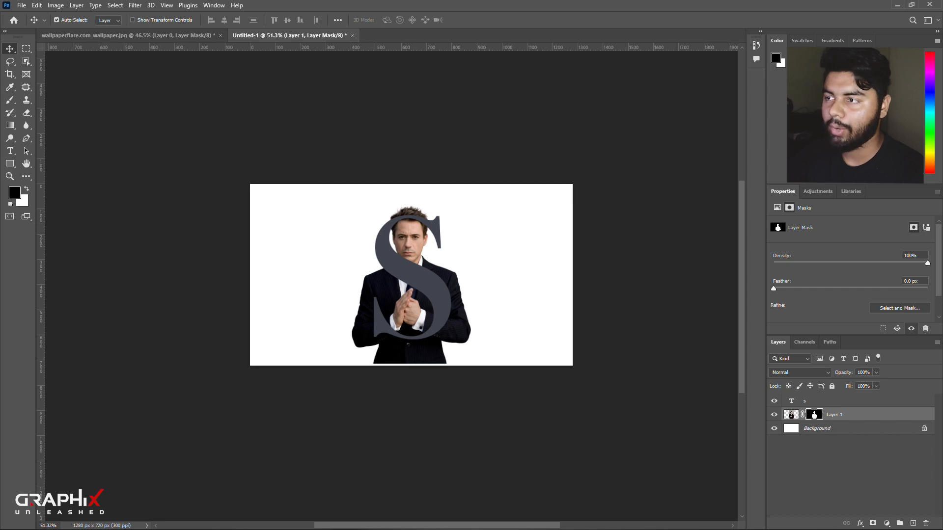
click(926, 524)
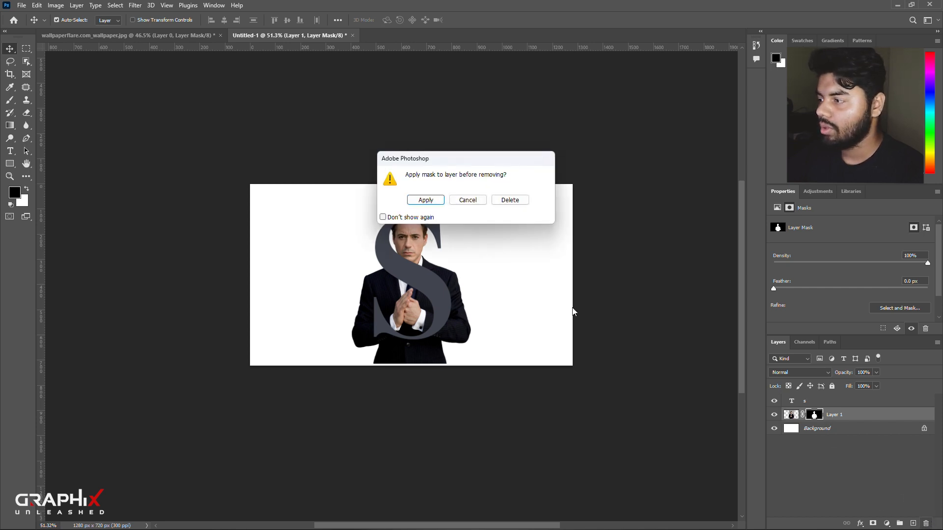
click(434, 201)
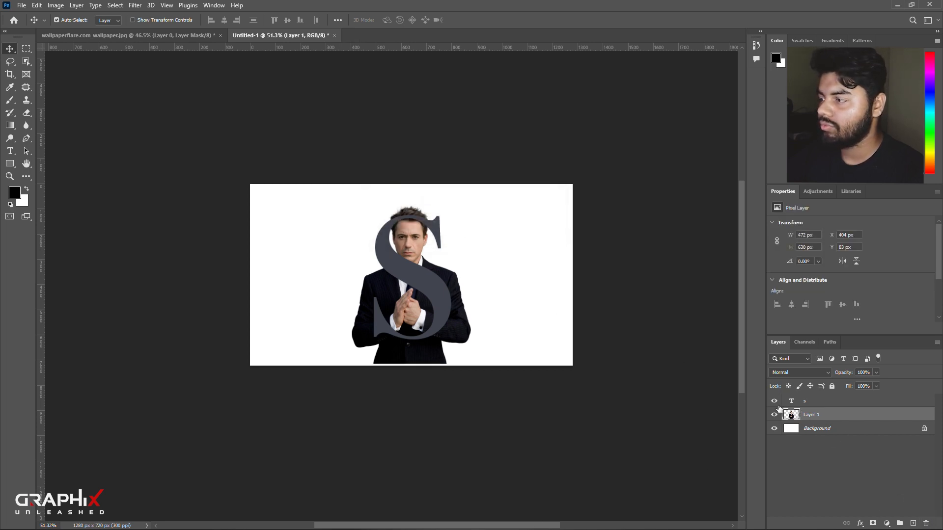
Step: Move the portrait layer above the S text layer and nudge the portrait slightly upward
drag(807, 402, 805, 421)
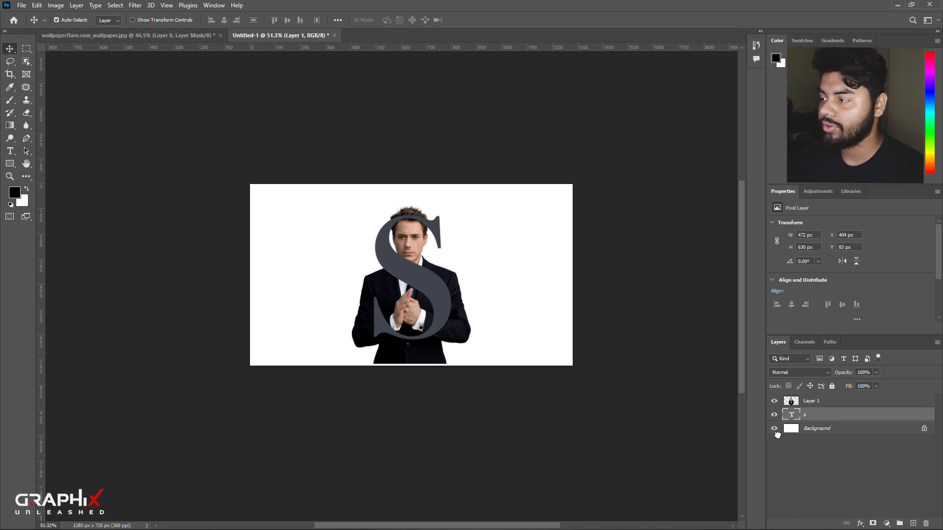
click(823, 405)
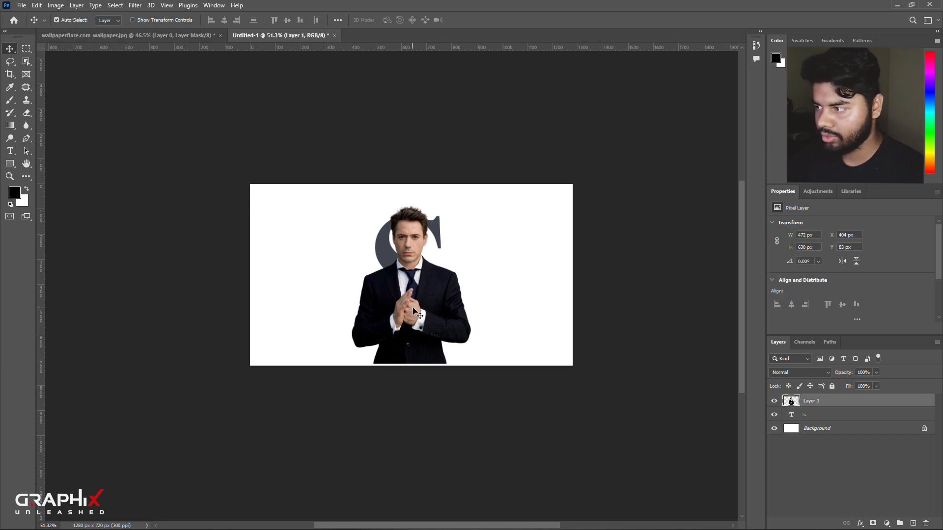
drag(413, 308, 414, 301)
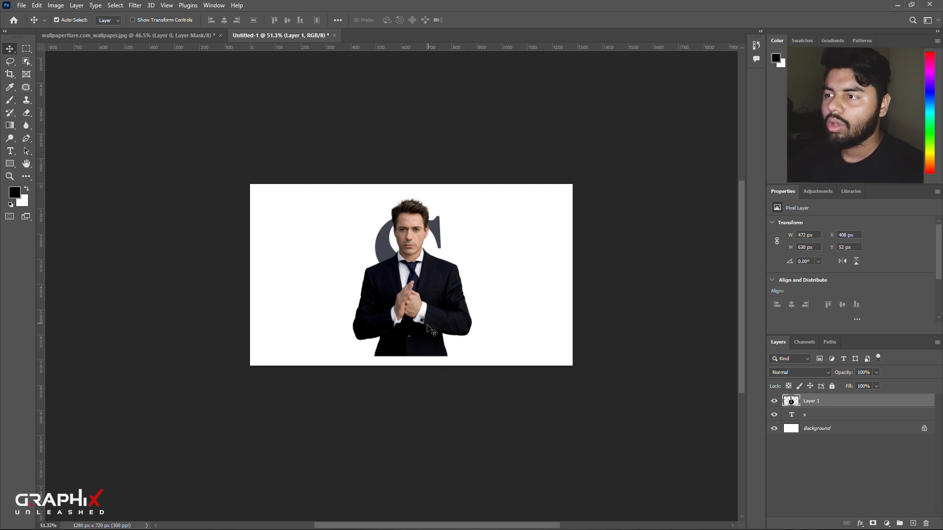
right_click(434, 284)
click(383, 306)
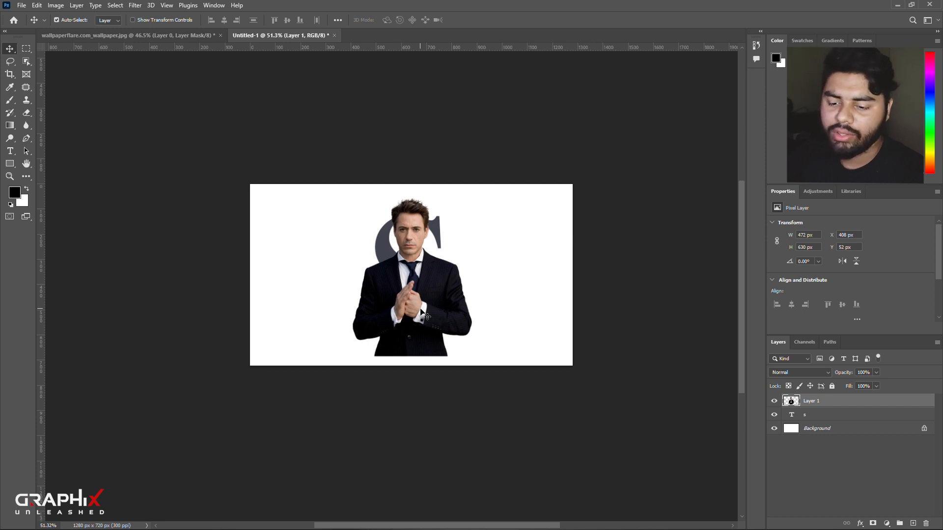
key(ctrl)
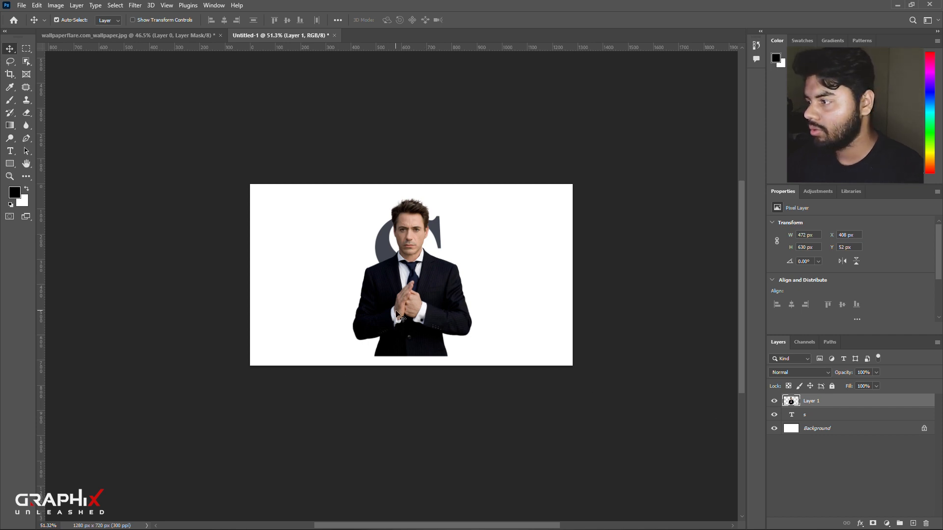
key(ctrl)
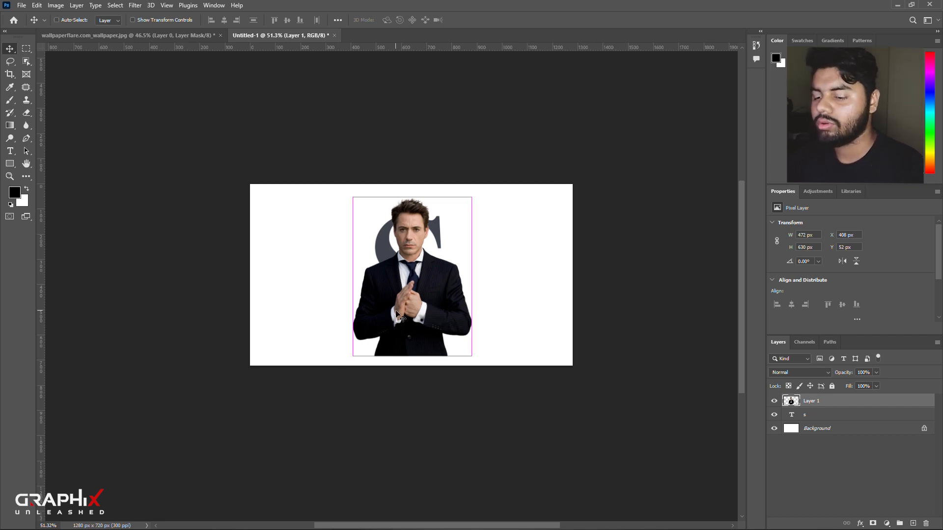
Step: Flip the portrait layer horizontally with Free Transform
key(ctrl+t)
right_click(433, 289)
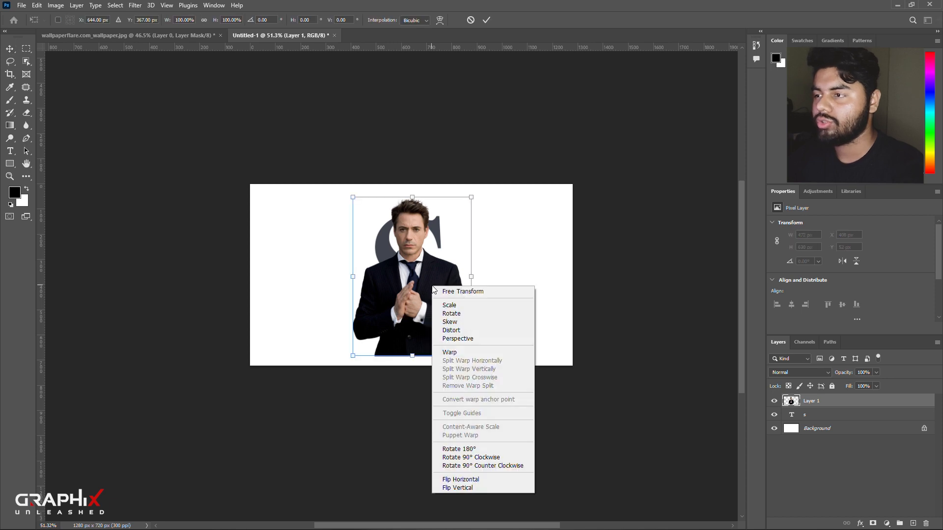
click(453, 481)
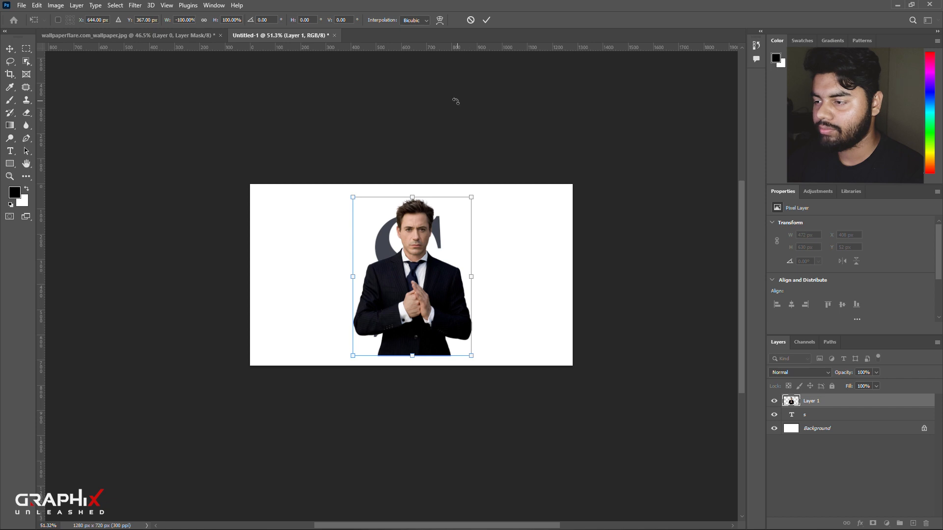
key(Return)
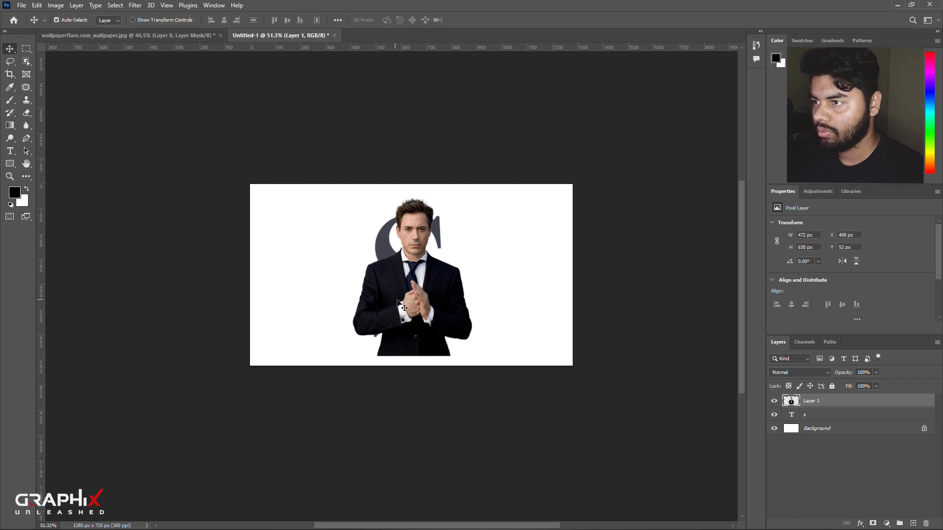
Step: Try to nudge the portrait and reorder it against the S text layer
drag(414, 295, 408, 293)
drag(831, 400, 830, 399)
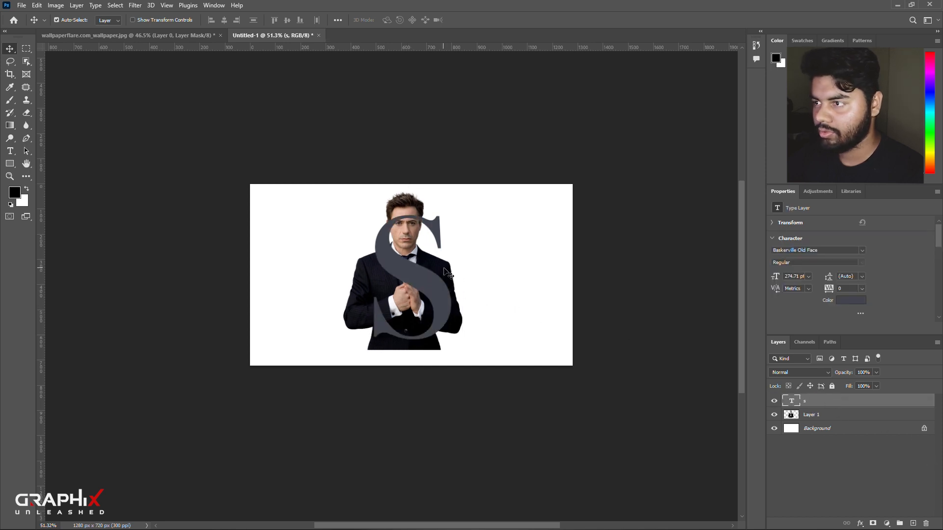
drag(444, 268, 444, 269)
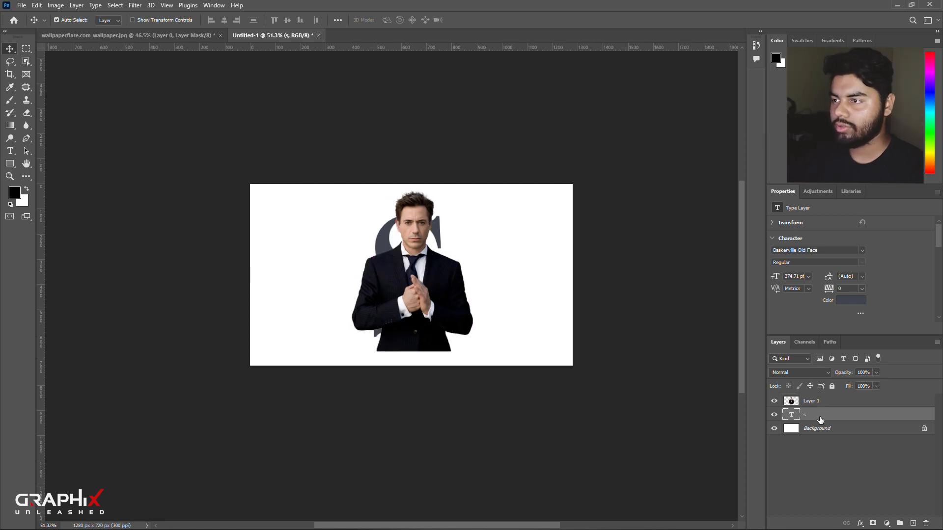
Step: Load the S letter as a selection and add it as a layer mask on the portrait layer
ctrl+click(791, 416)
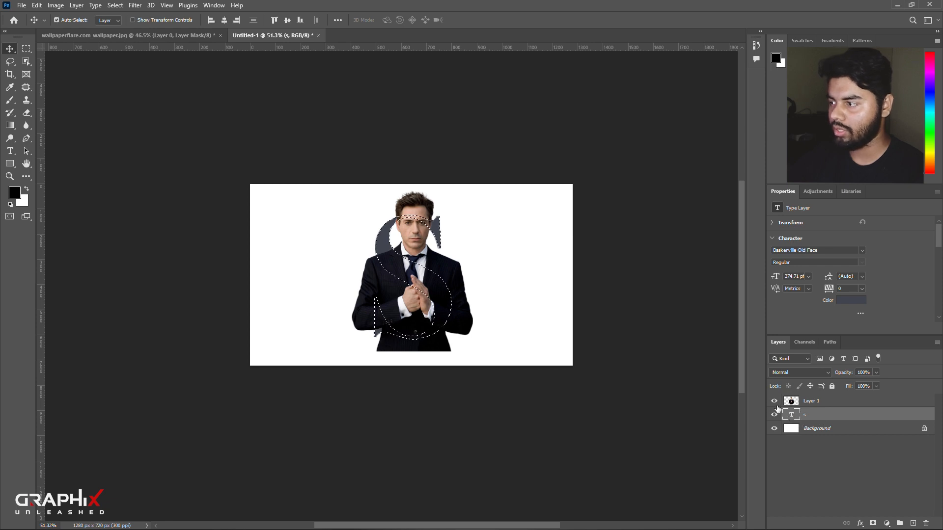
click(811, 402)
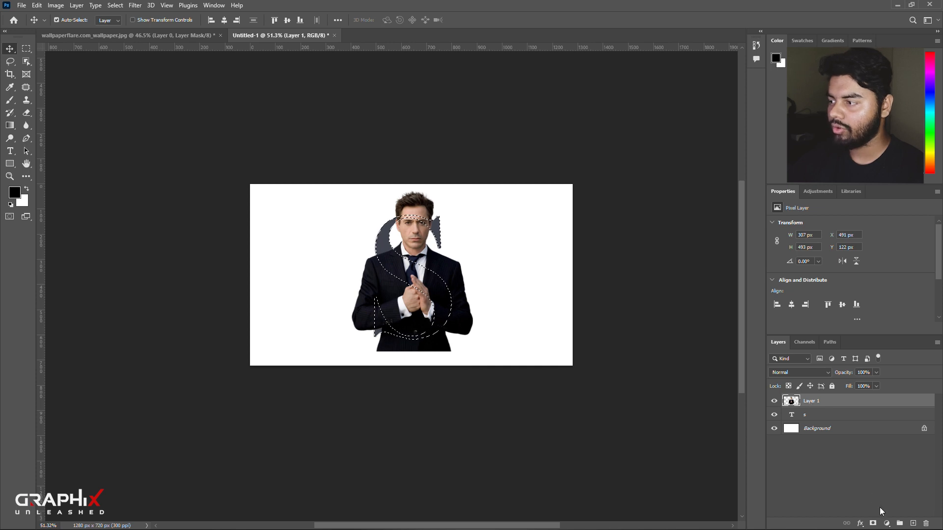
click(872, 524)
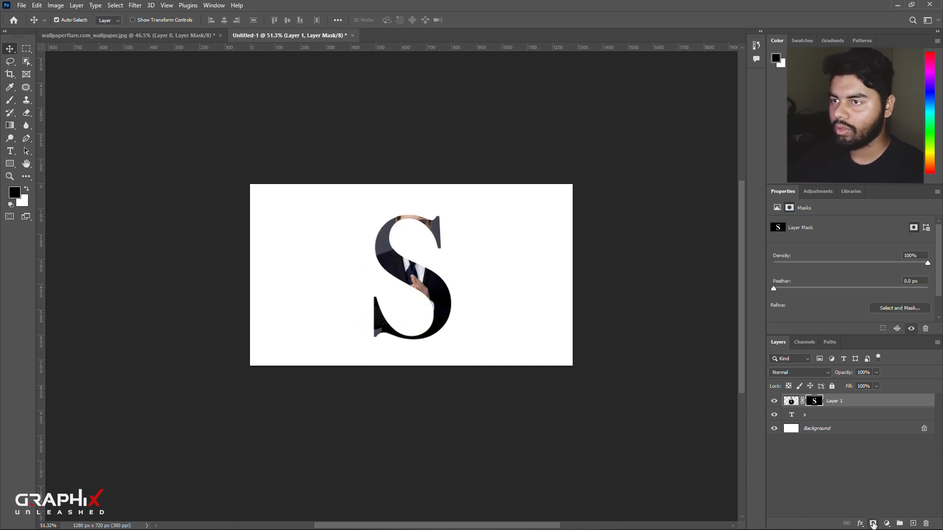
Step: Paint white on the portrait's mask with the Brush to reveal the head, shoulders and sleeve over the S
click(11, 100)
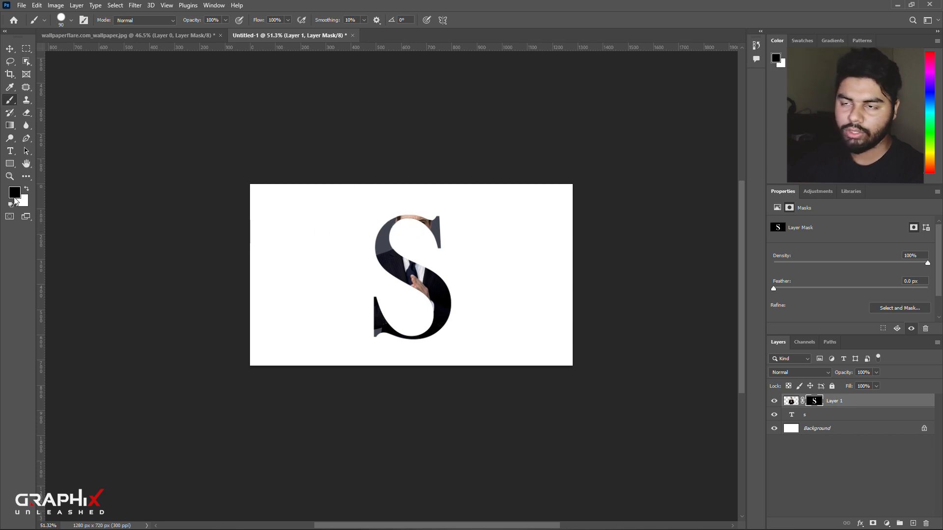
key(x)
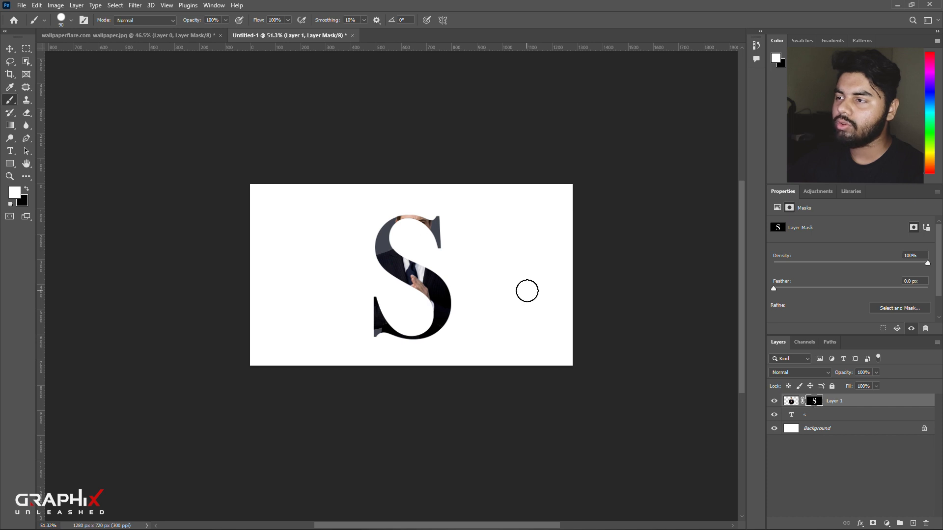
click(420, 217)
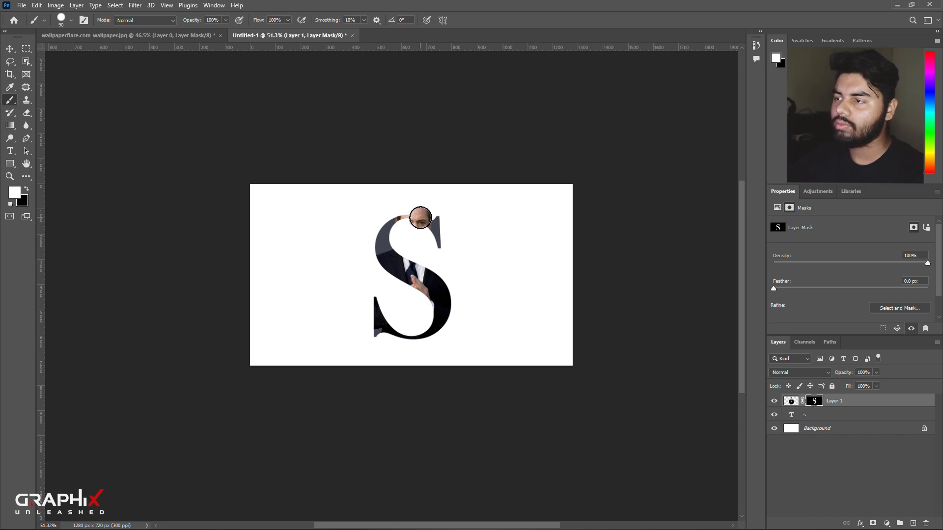
mouse_move(420, 218)
mouse_down()
mouse_move(415, 202)
mouse_move(430, 208)
mouse_move(414, 207)
mouse_move(406, 231)
mouse_move(414, 218)
mouse_move(411, 230)
mouse_move(422, 222)
mouse_move(422, 236)
mouse_move(401, 249)
mouse_move(457, 276)
mouse_move(440, 272)
mouse_move(458, 281)
mouse_move(465, 305)
mouse_move(454, 320)
mouse_move(478, 327)
mouse_move(455, 301)
mouse_move(451, 321)
mouse_move(465, 330)
mouse_move(444, 319)
mouse_move(466, 332)
mouse_move(438, 316)
mouse_move(460, 323)
mouse_up()
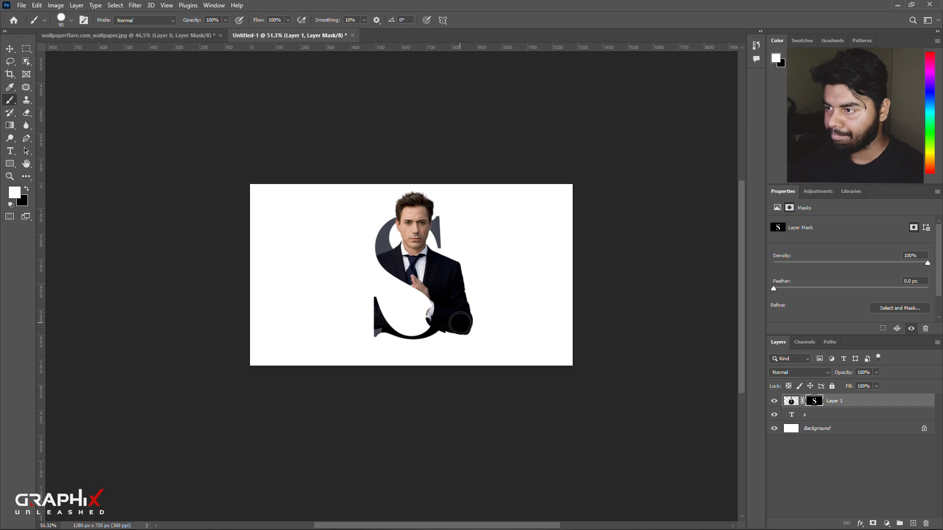
scroll(460, 323, up, 6)
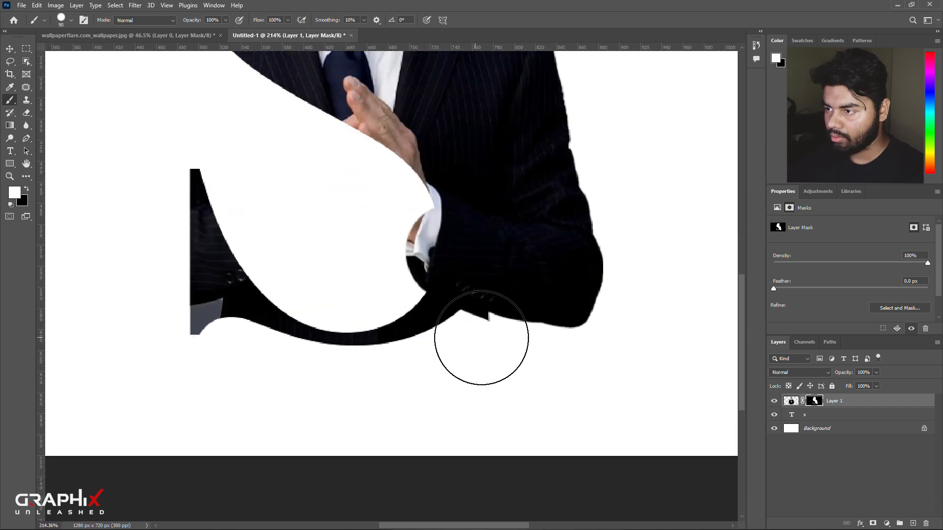
drag(532, 295, 510, 293)
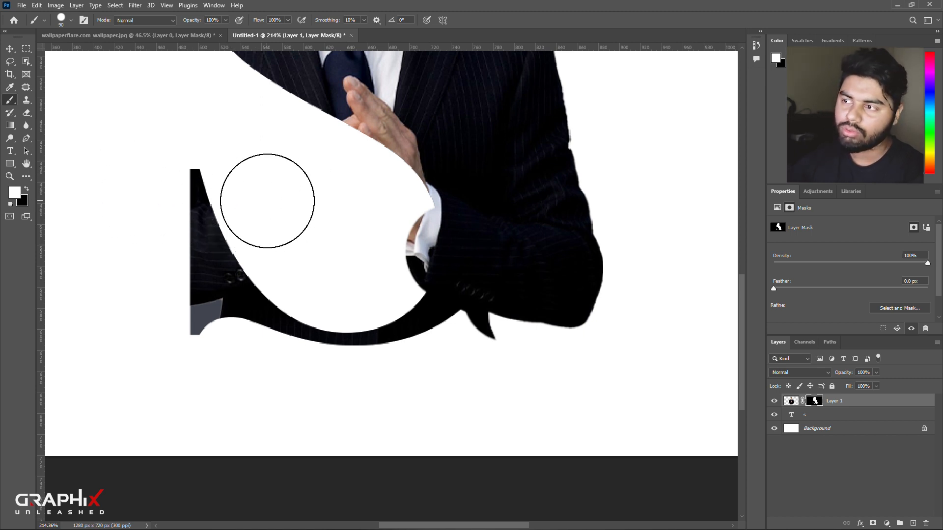
Step: Paint black on the mask with a smaller brush to hide the jacket inside the S's lower curve
key(x)
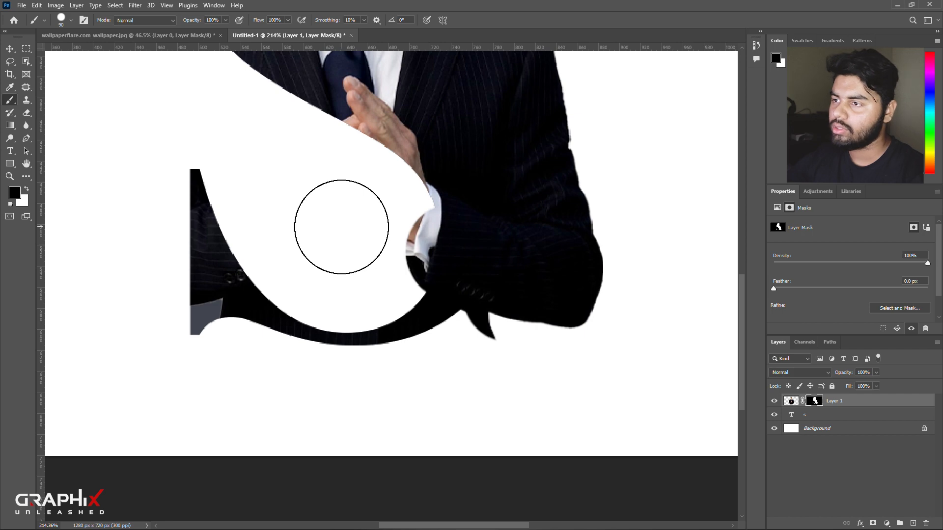
scroll(343, 226, up, 2)
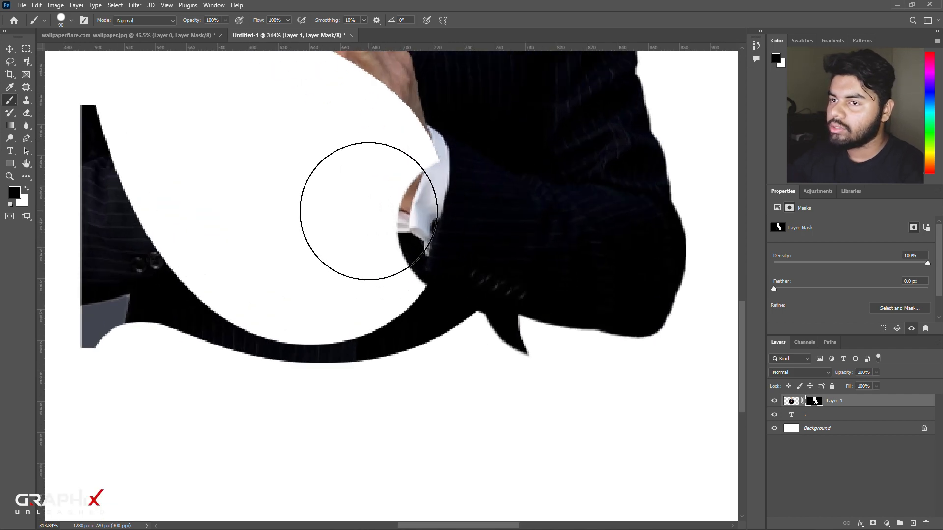
drag(362, 217, 368, 235)
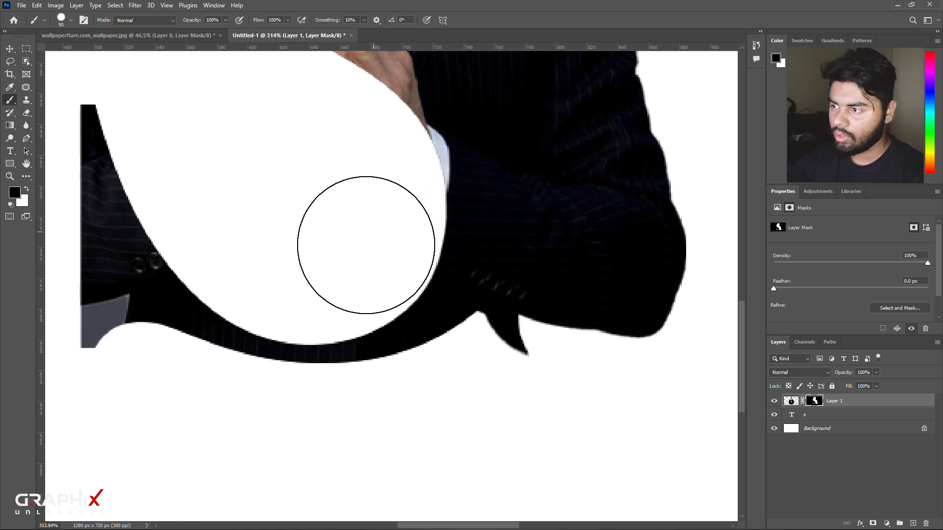
mouse_move(505, 394)
mouse_down()
mouse_move(488, 387)
mouse_move(505, 385)
mouse_up()
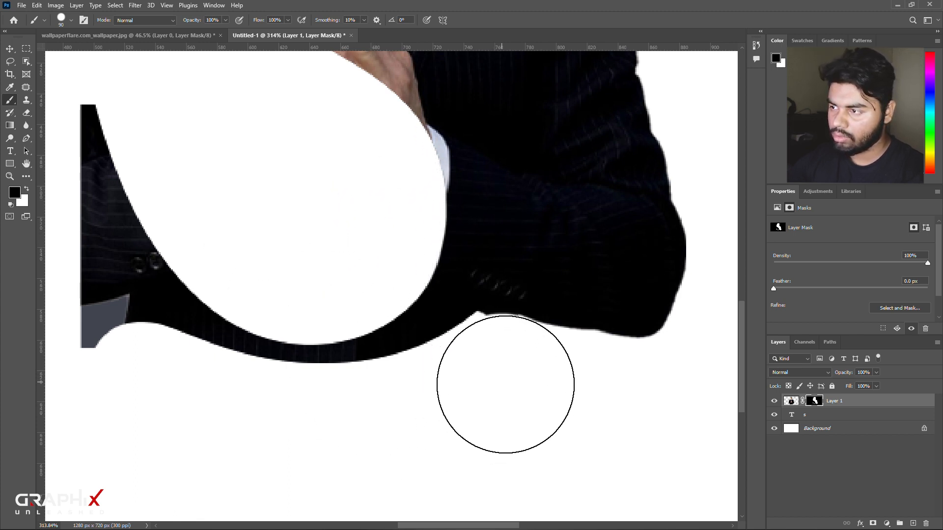
key(bracketleft)
key(bracketleft)
key(bracketleft)
key(bracketleft)
key(bracketleft)
key(bracketleft)
key(bracketleft)
key(bracketleft)
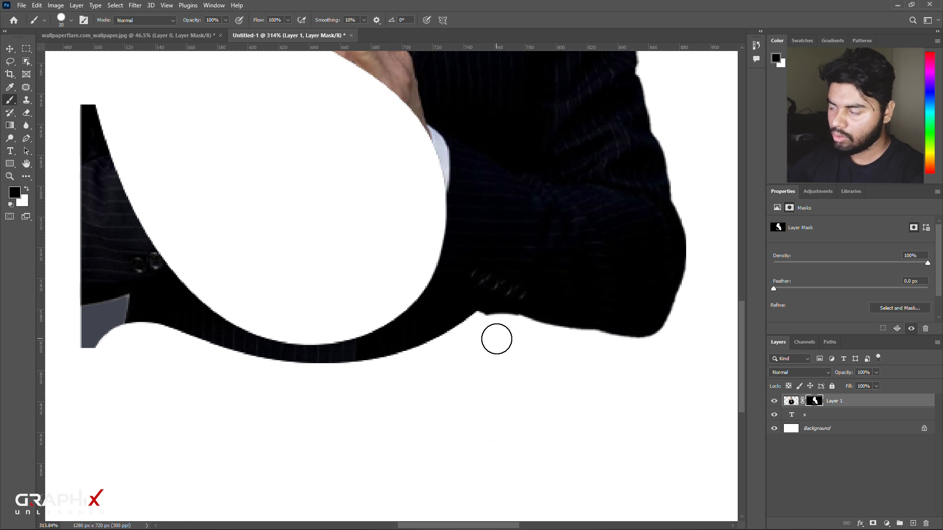
drag(487, 322, 516, 326)
key(ctrl+0)
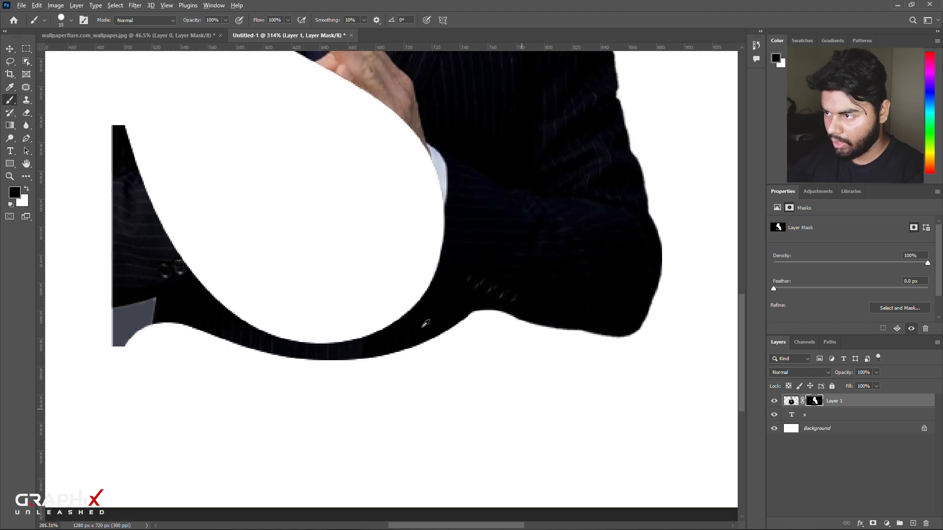
Step: Start a new text layer near the canvas's lower left and set its size to 6 pt
key(v)
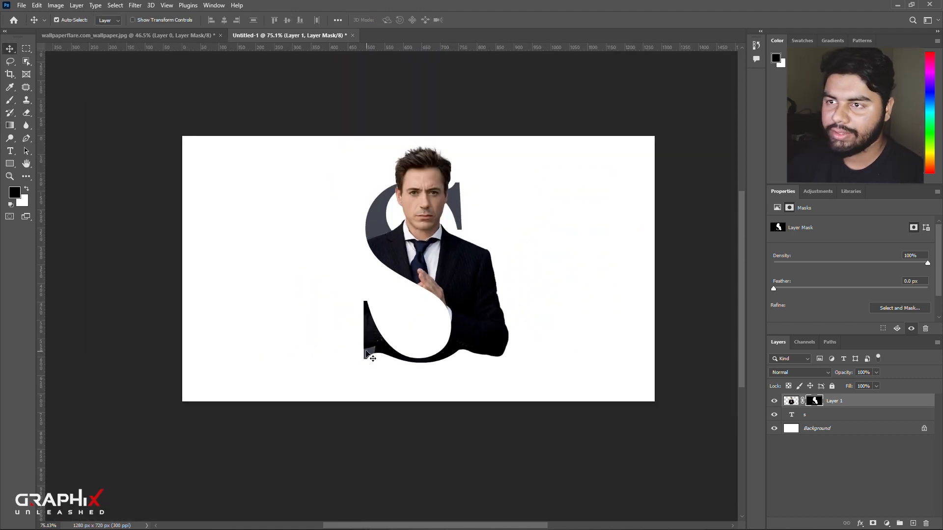
click(18, 152)
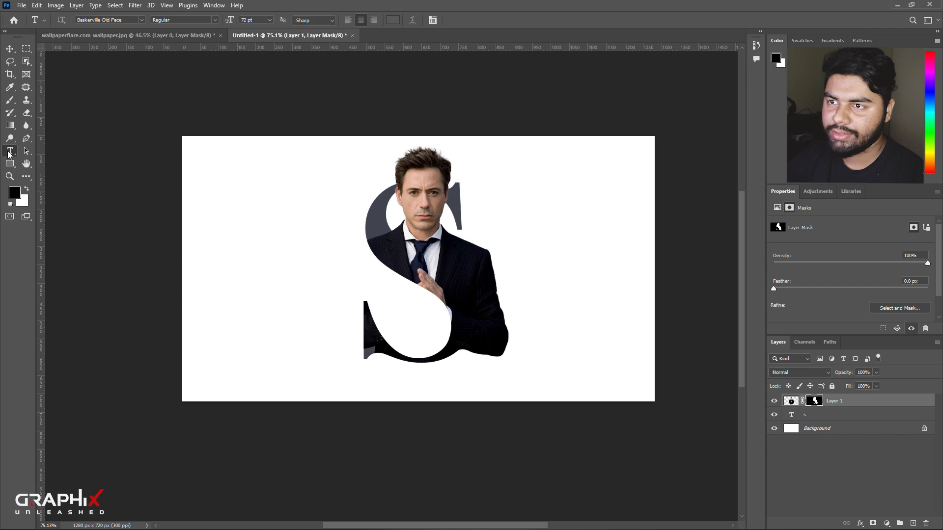
click(294, 383)
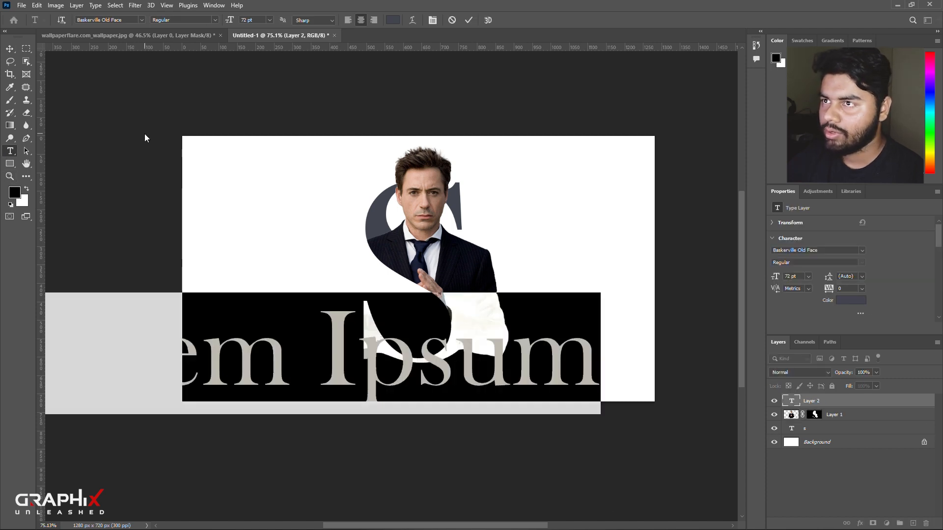
click(269, 21)
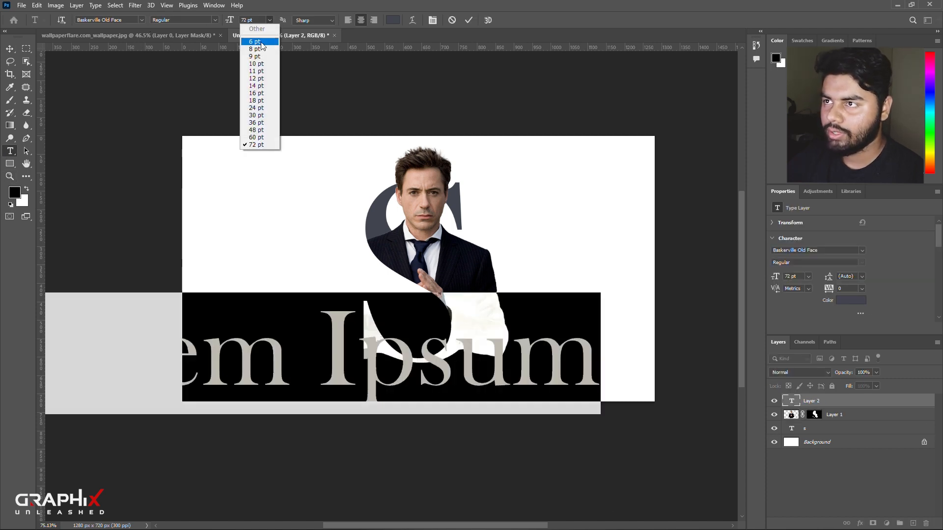
click(258, 40)
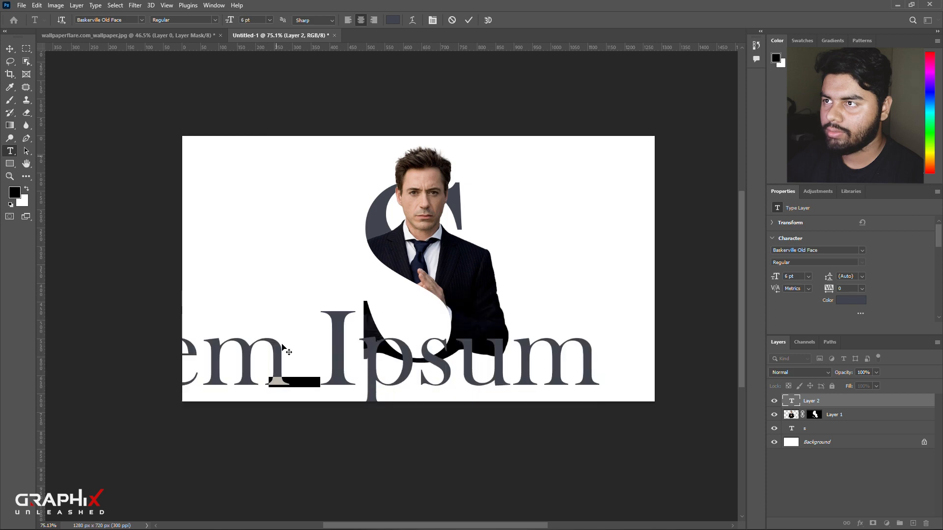
Step: Set the text font to Montserrat Thin and delete the placeholder text
click(140, 20)
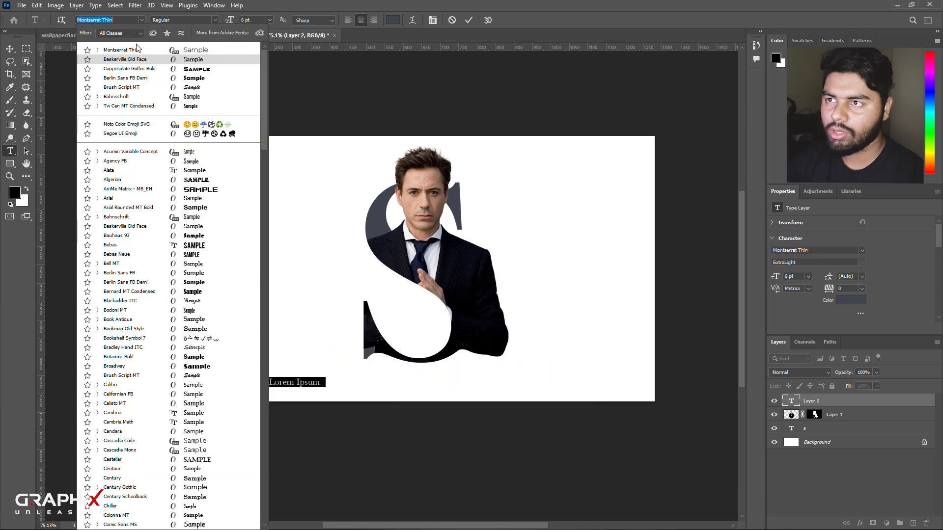
click(133, 50)
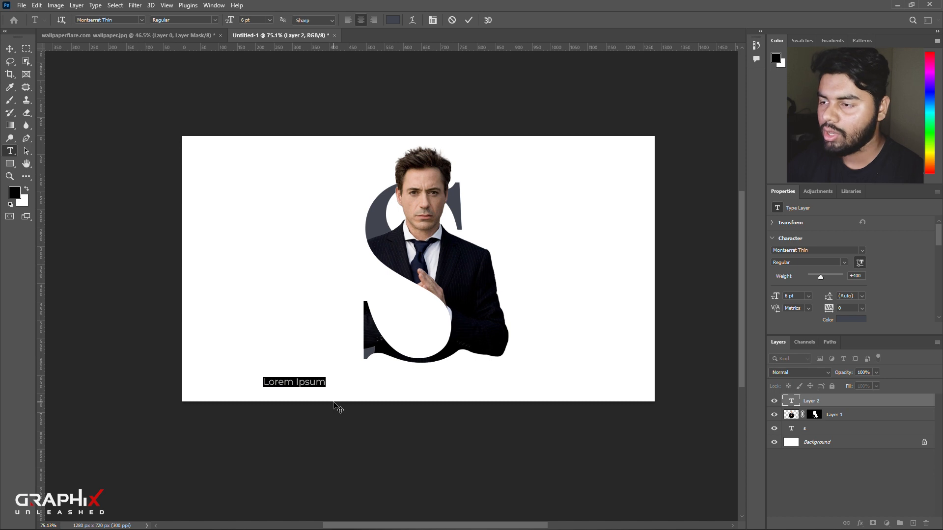
key(BackSpace)
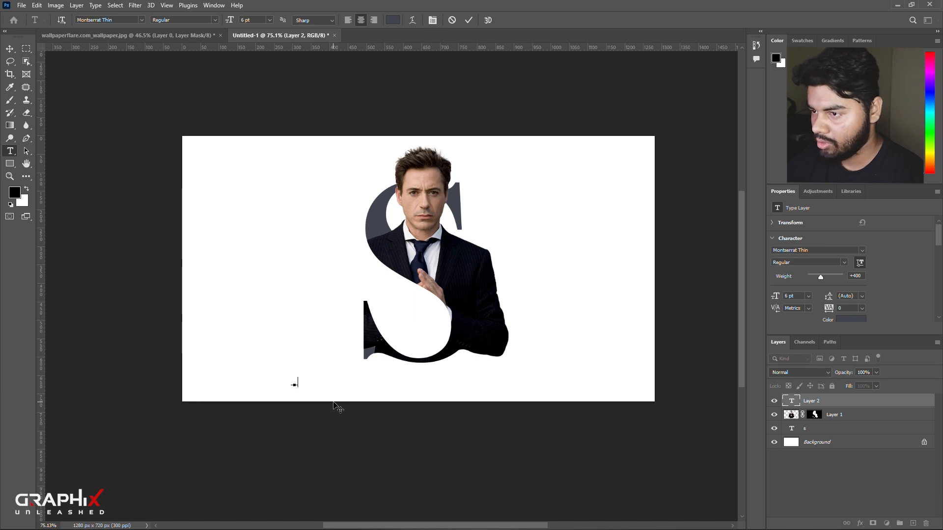
Step: Type the tagline UNLOCK YOUR CREATIVITY
text(UNLOCK)
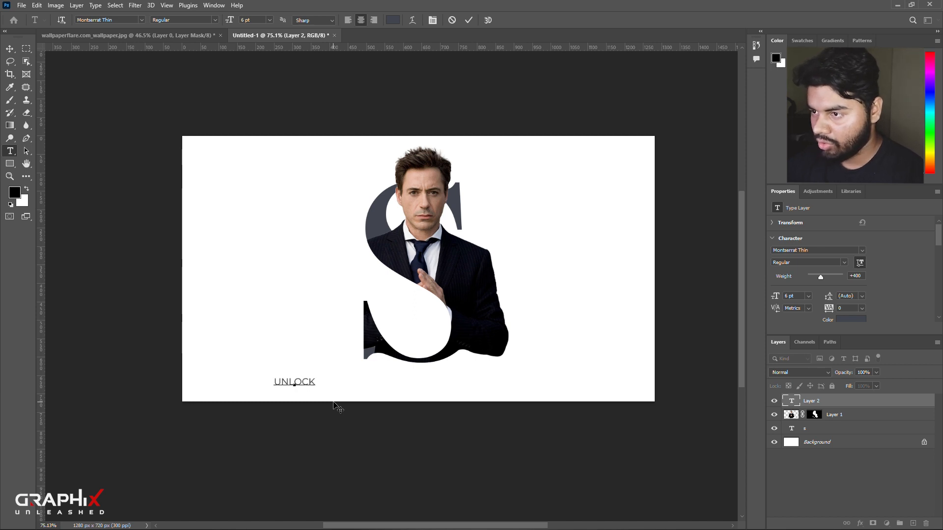
text( YOU)
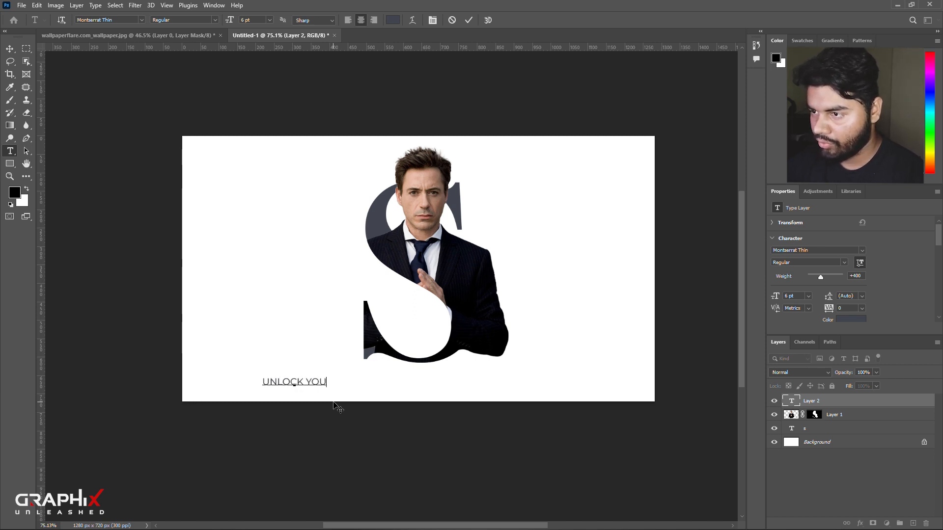
text(R CRE)
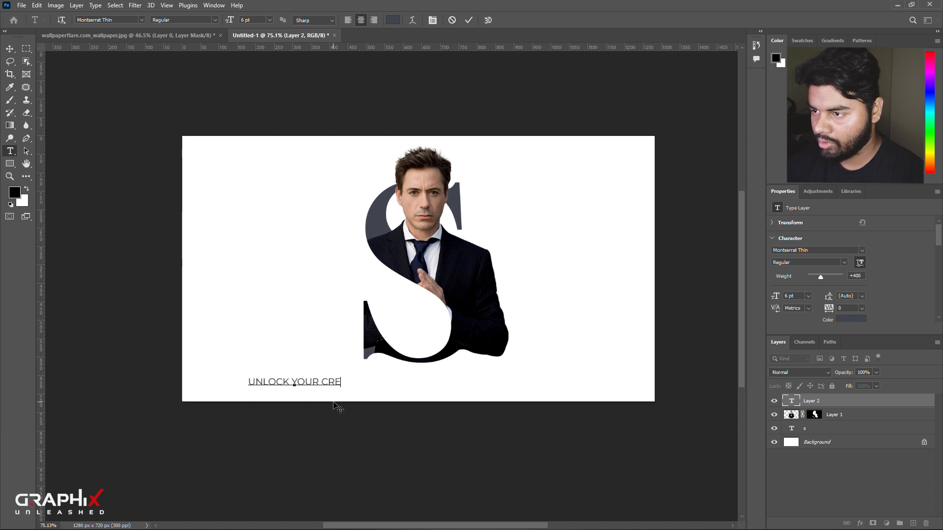
text(ATIVITY)
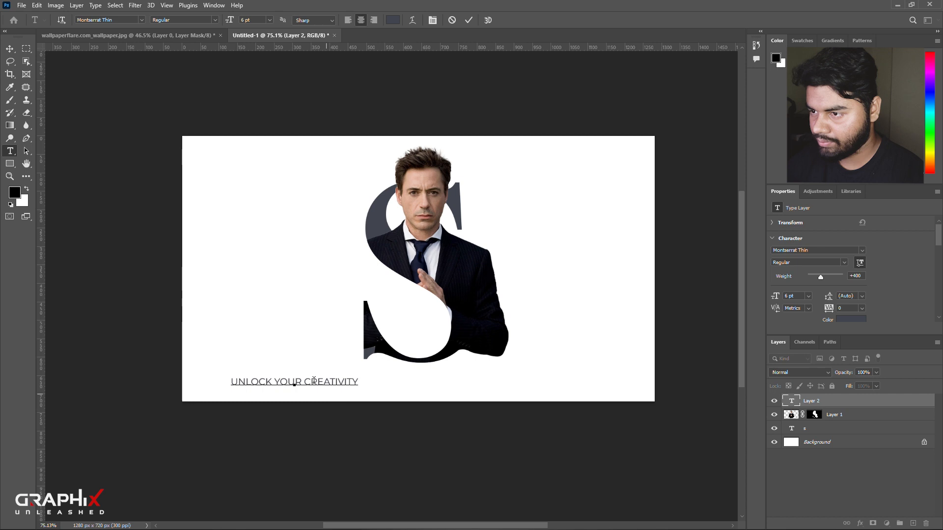
Step: Move the tagline to sit centered beneath the S
click(10, 48)
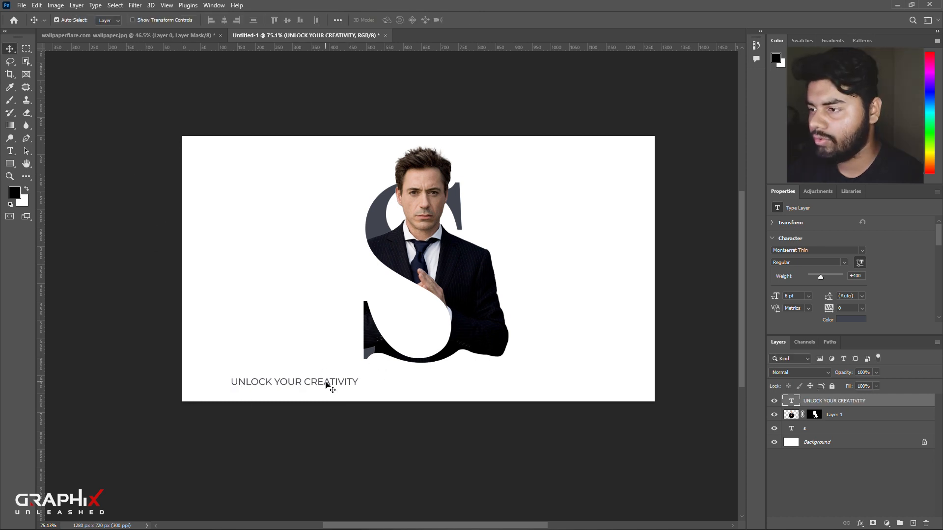
drag(326, 382, 464, 381)
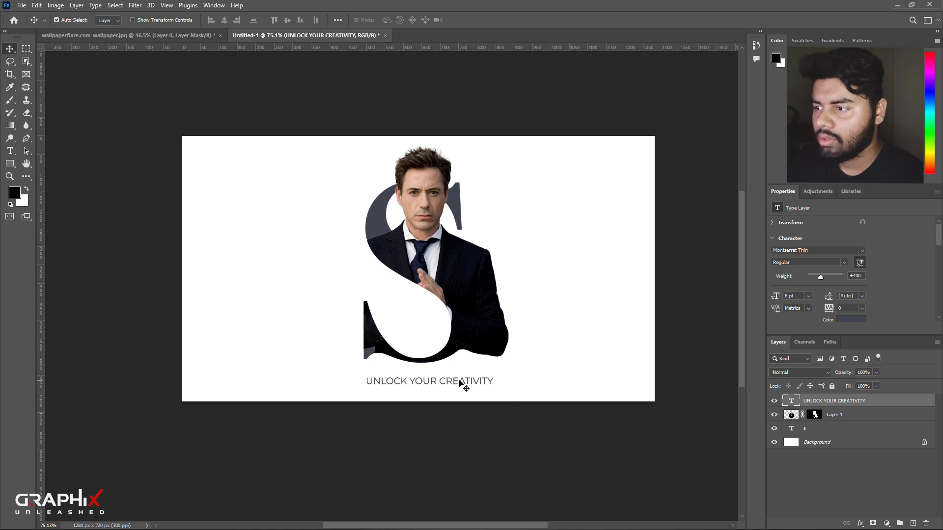
Step: Set the tagline's font style to Medium and its tracking to 500
double_click(459, 381)
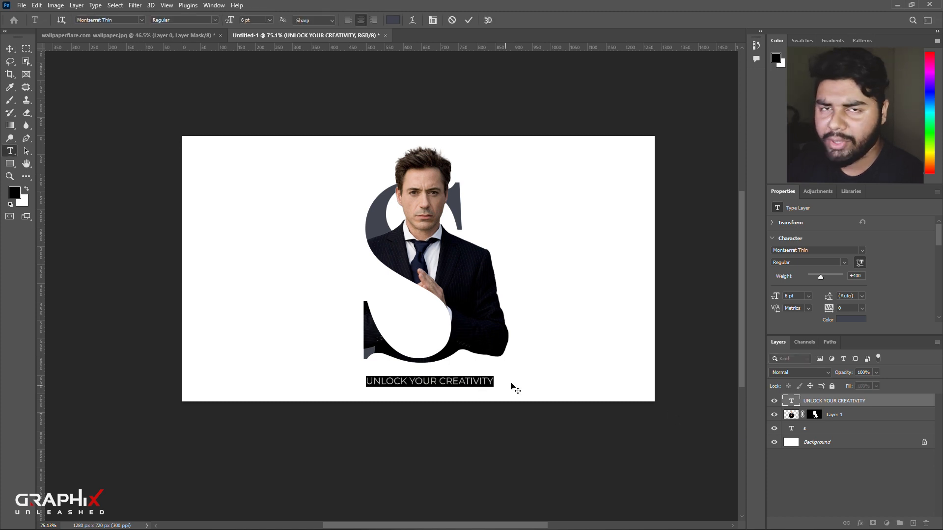
click(215, 20)
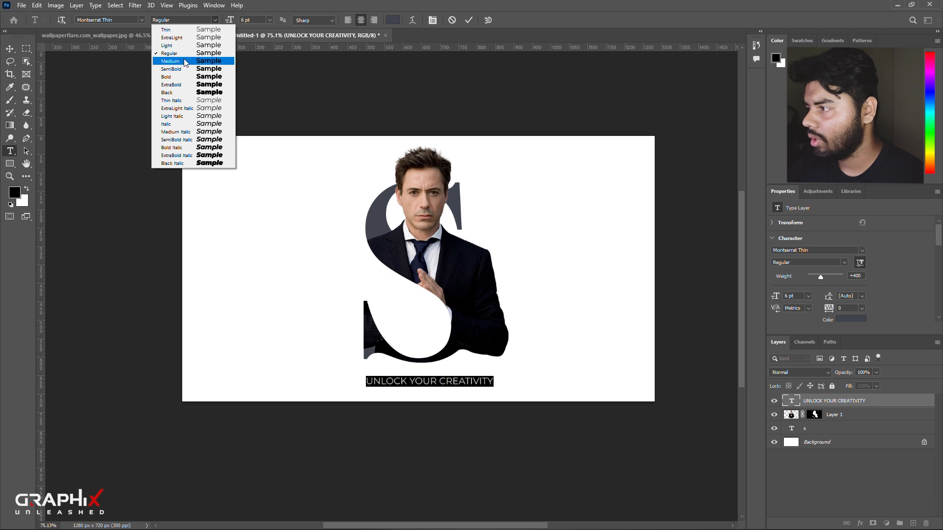
click(187, 53)
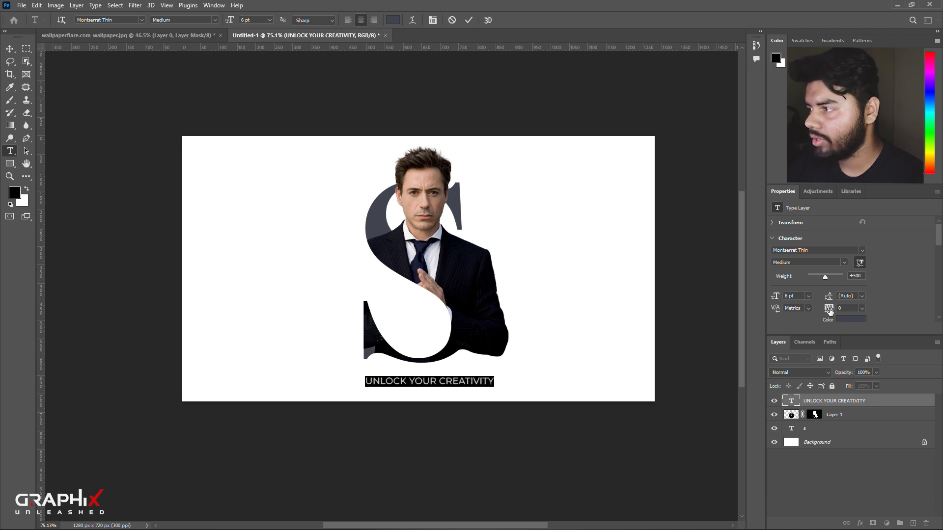
drag(829, 311, 836, 311)
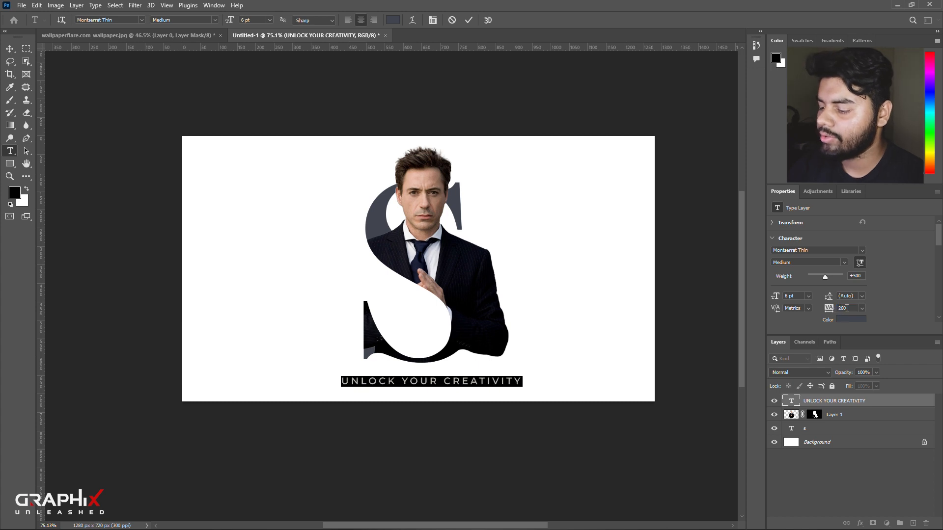
text(500)
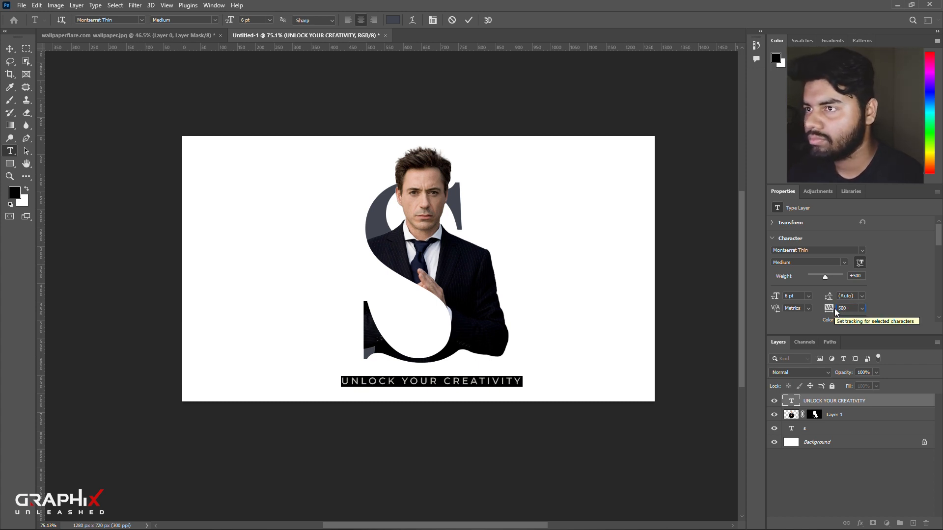
key(Return)
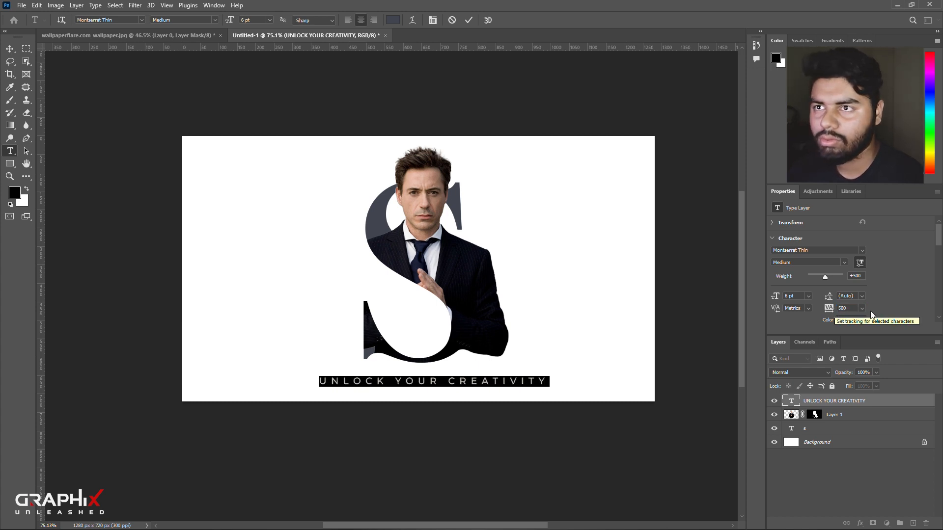
Step: Shift the widened tagline slightly left to re-center it under the S
click(10, 49)
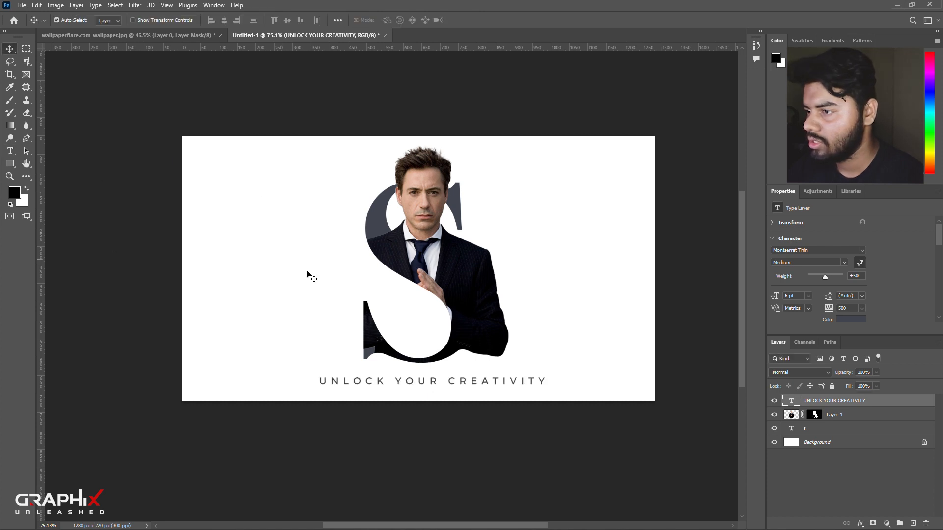
drag(475, 383, 467, 383)
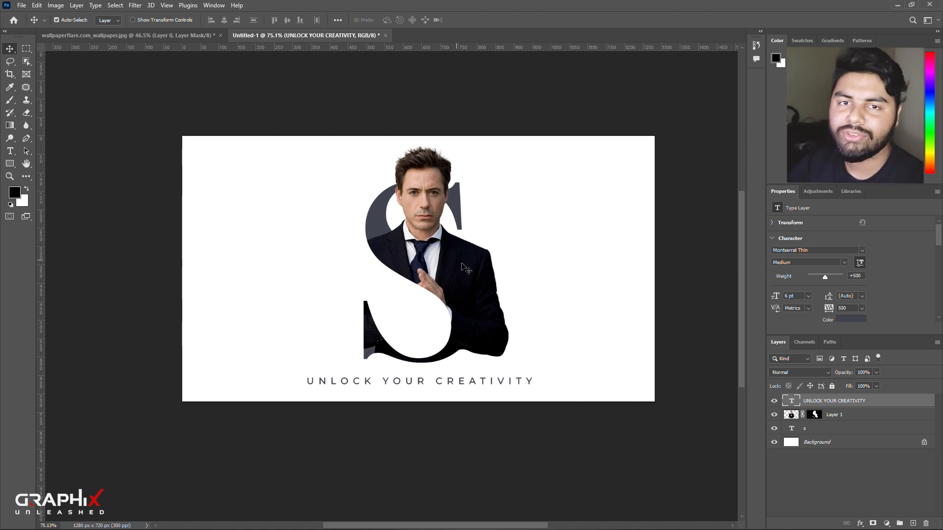
Step: Apply a Drop Shadow layer style to the S text layer
click(835, 428)
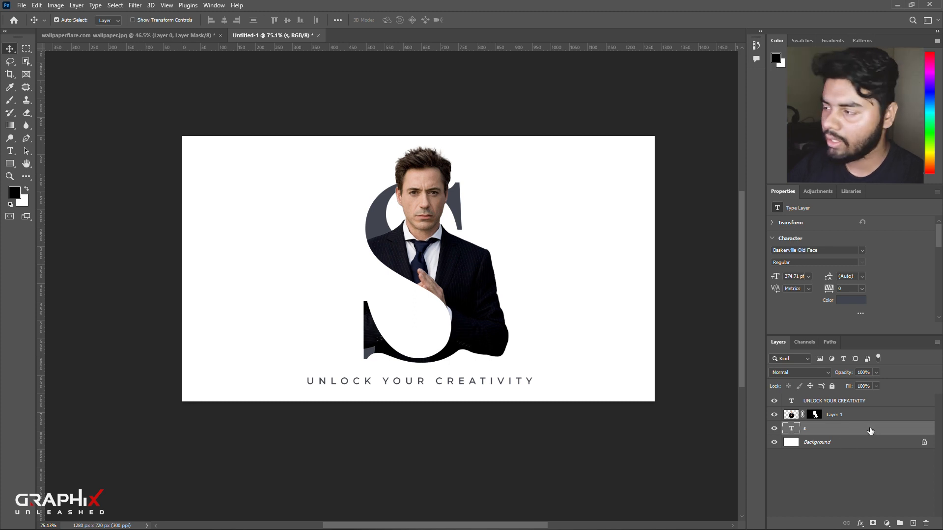
double_click(920, 432)
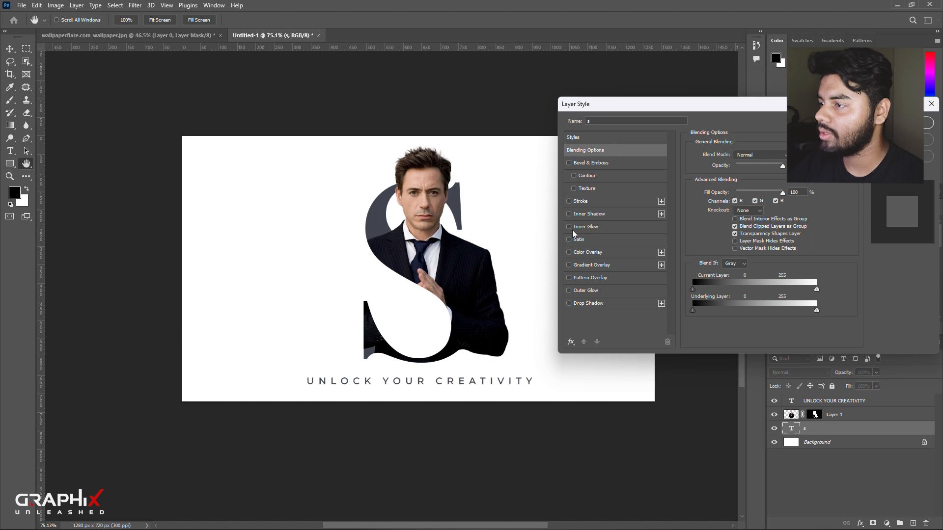
click(568, 304)
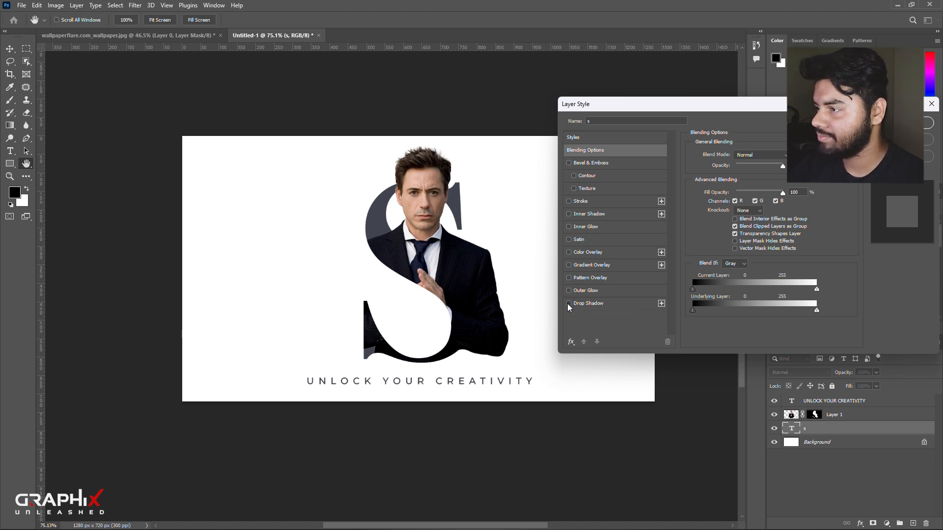
click(608, 305)
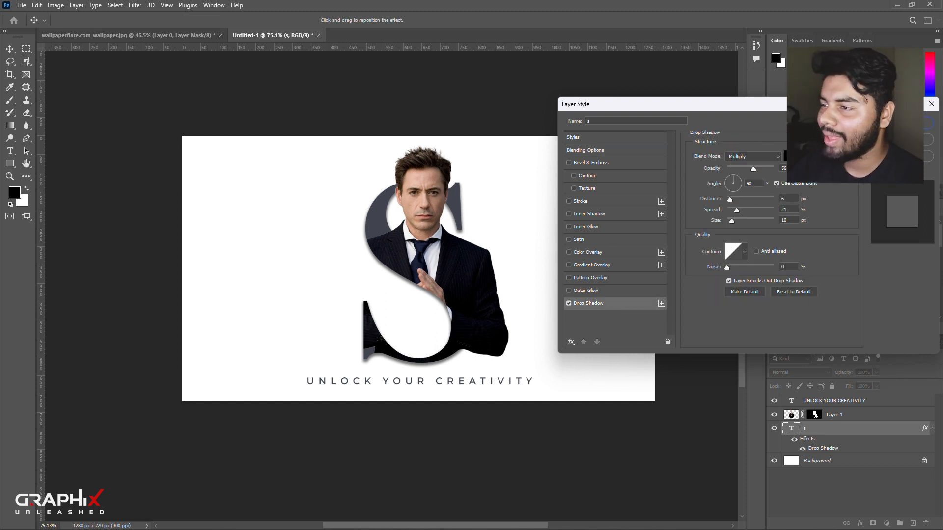
key(Return)
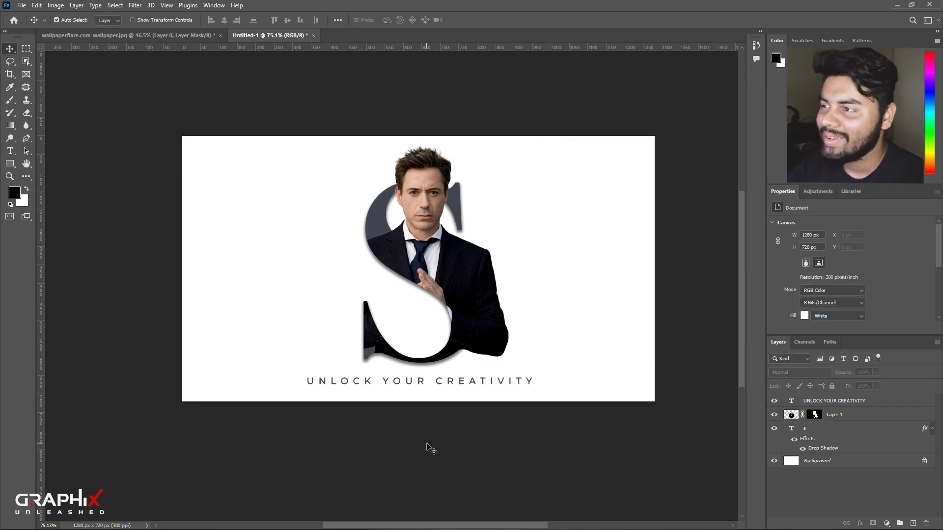